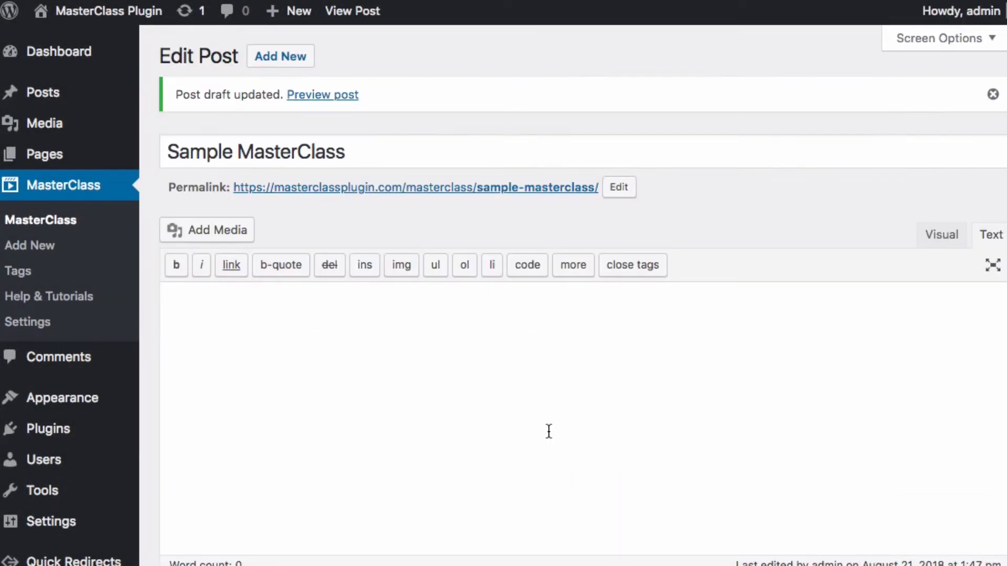
Publish the Sample MasterClass draft post
scroll(547, 431, down, 10)
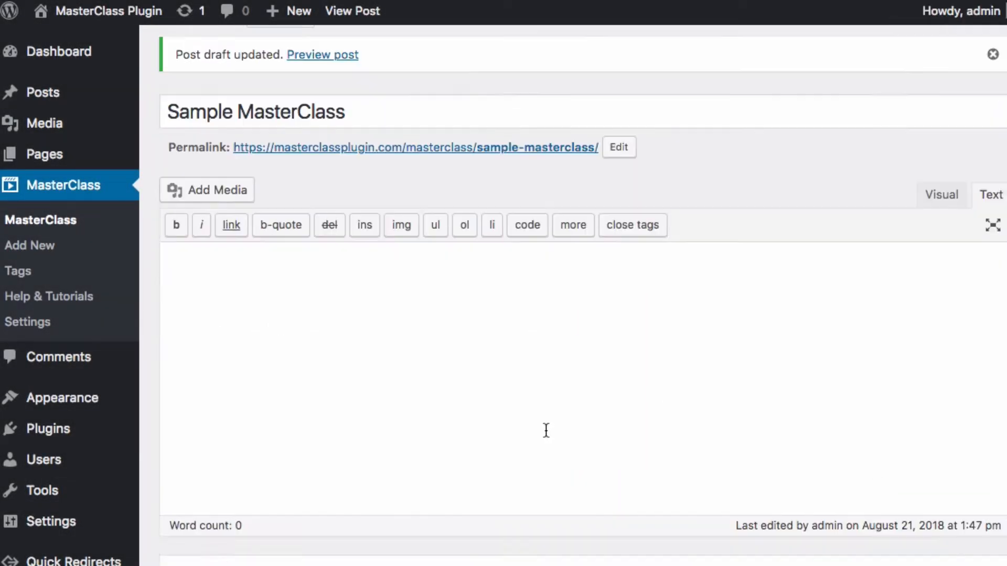
scroll(543, 430, up, 8)
scroll(541, 432, up, 3)
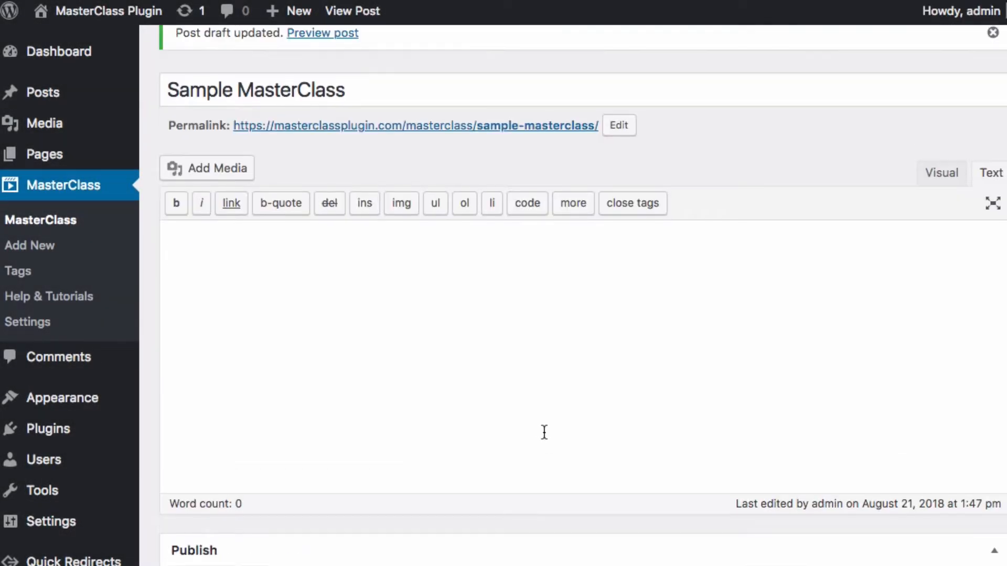
scroll(553, 435, down, 8)
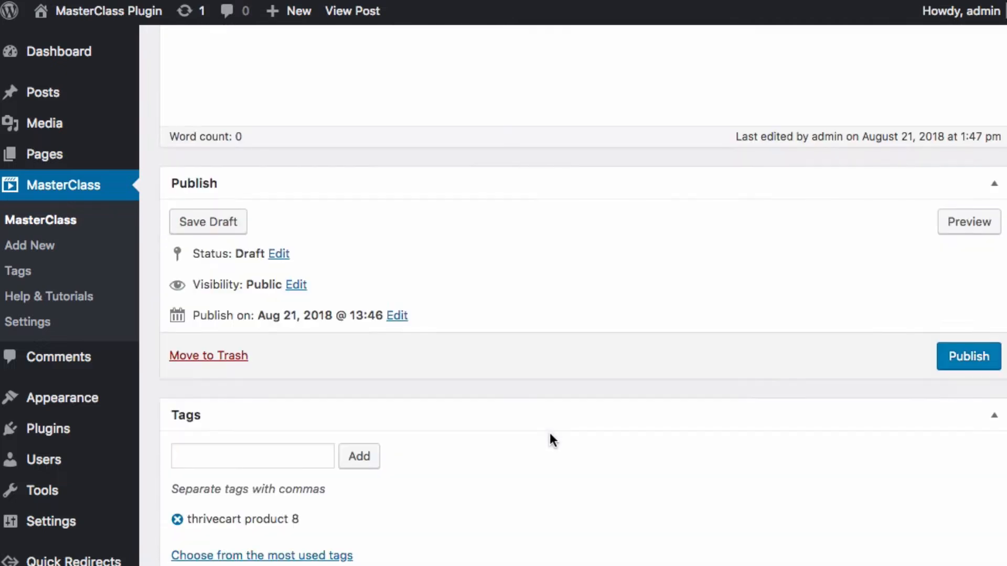
scroll(548, 434, up, 2)
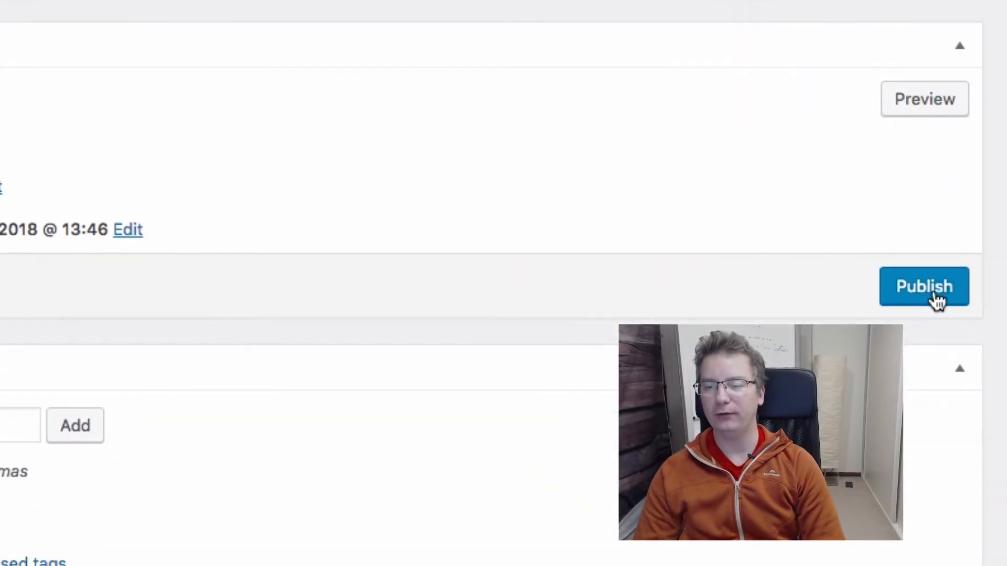
click(936, 295)
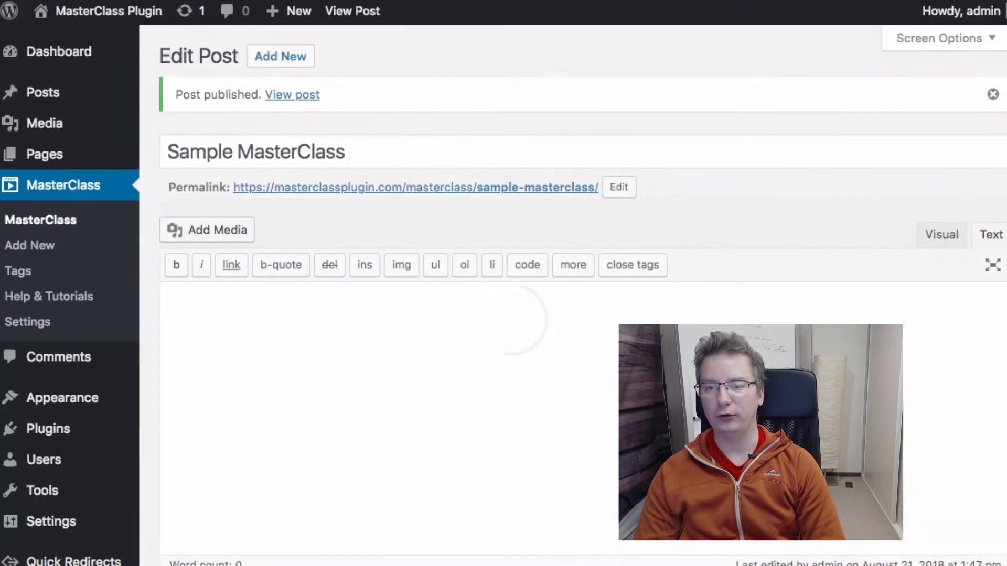
Enable Require Login, Require Enrollment and API Enrollment Open in the MasterClass options
scroll(814, 427, down, 5)
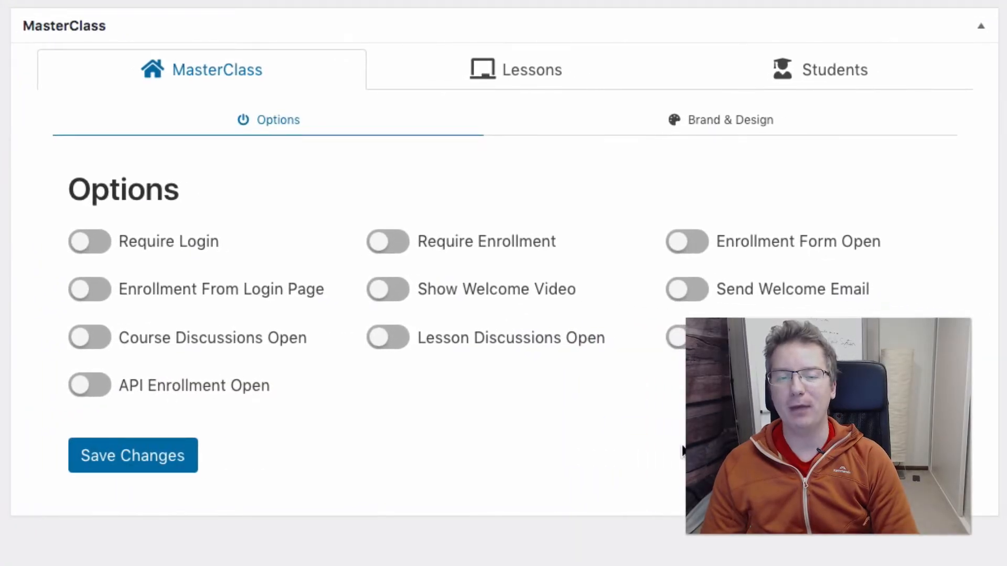
click(193, 250)
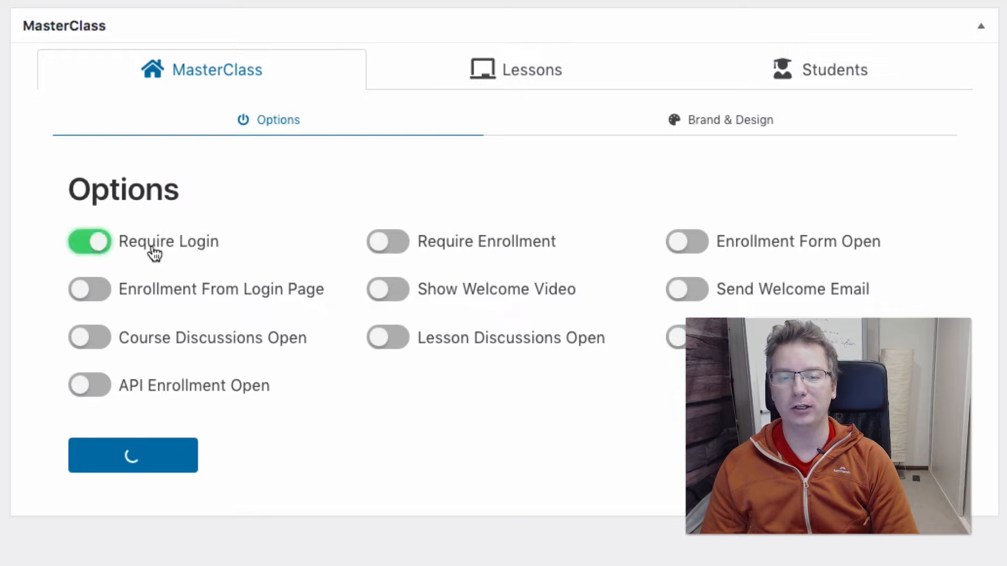
click(451, 251)
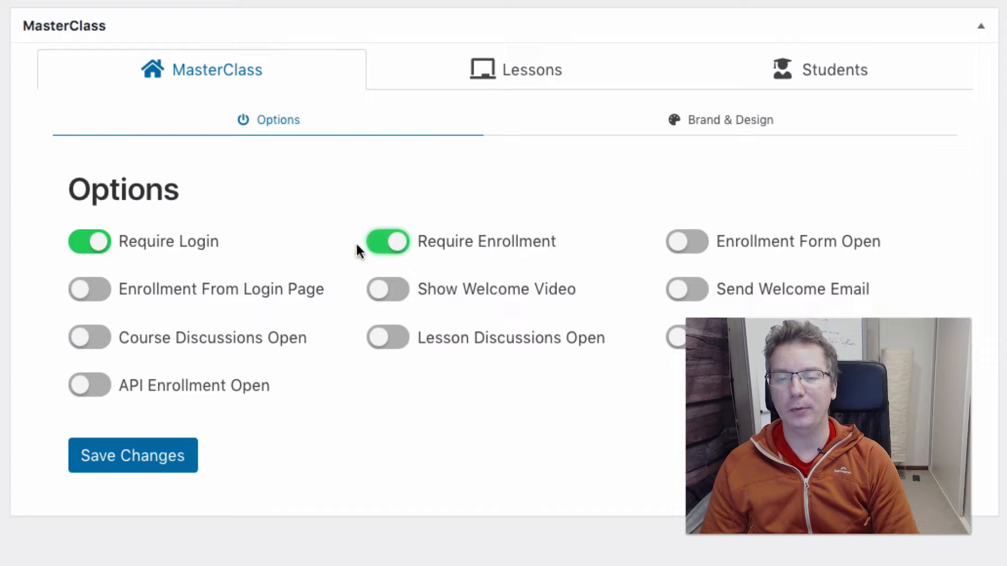
click(195, 397)
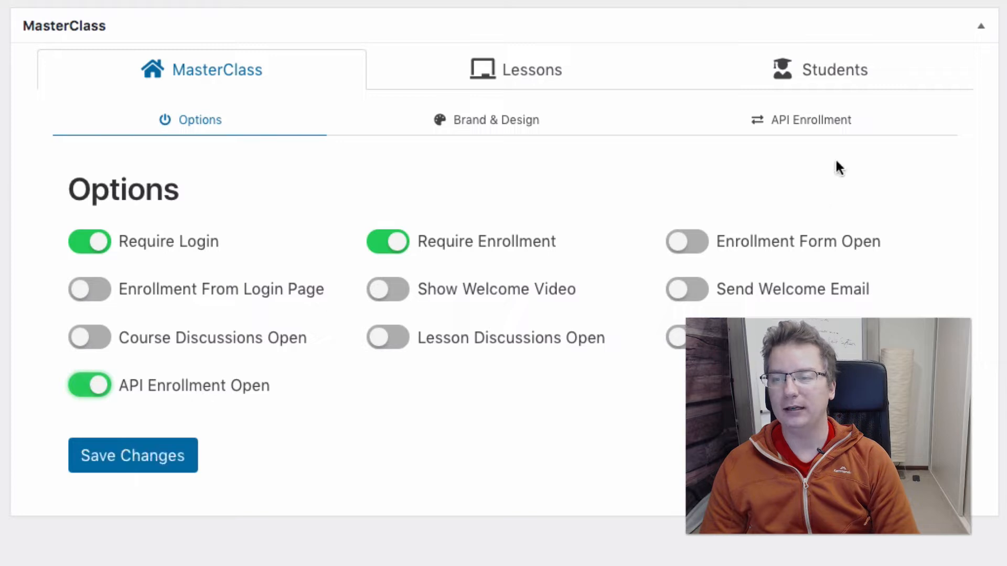
Reveal the ThriveCart webhook URL in the MasterClass API Enrollment settings and copy it
click(819, 127)
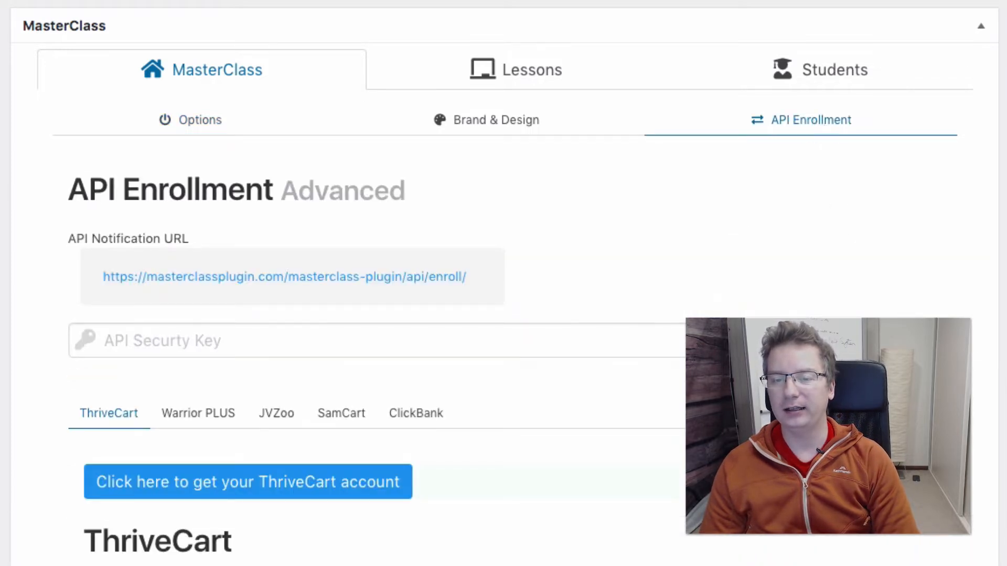
scroll(658, 454, down, 3)
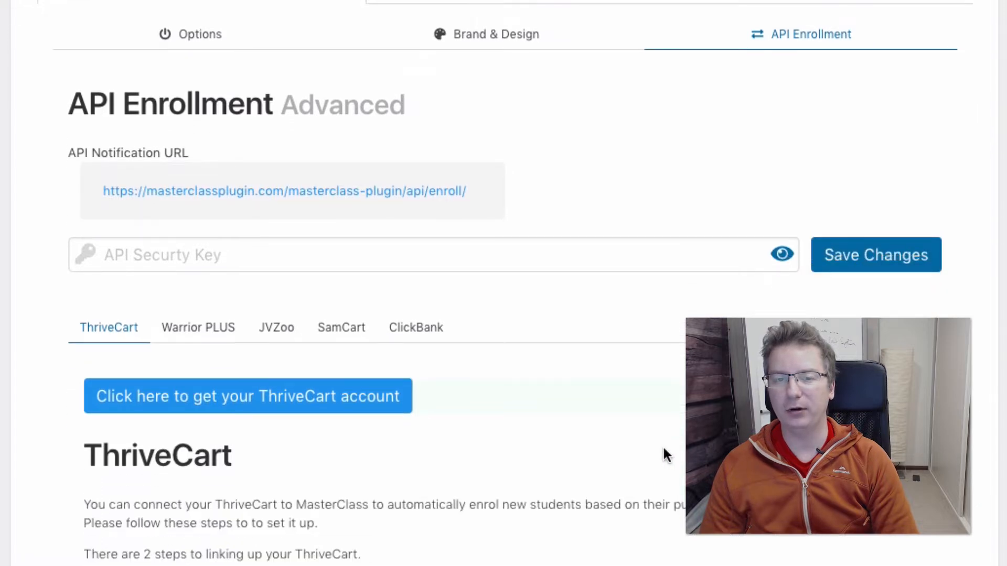
scroll(656, 452, down, 7)
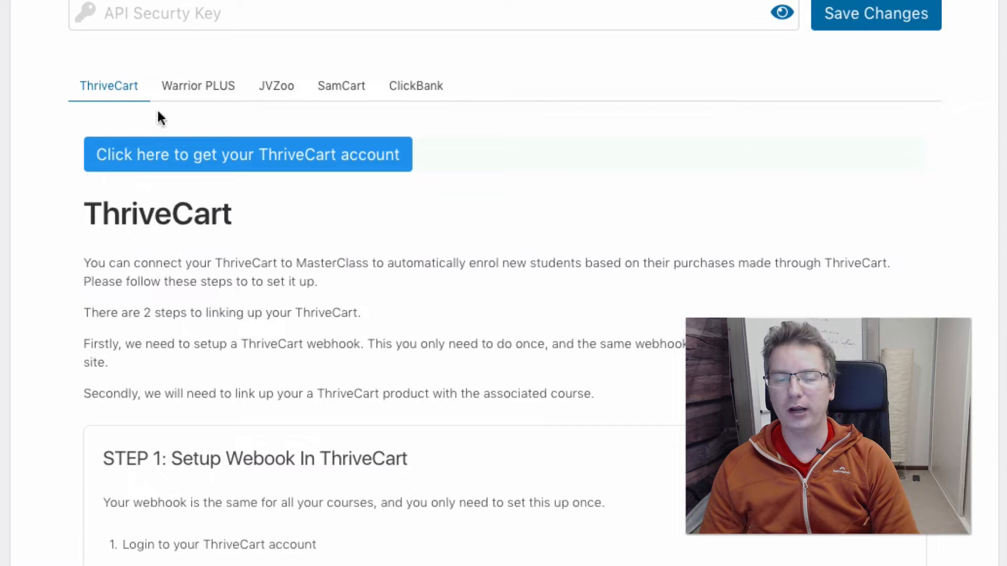
scroll(676, 375, down, 6)
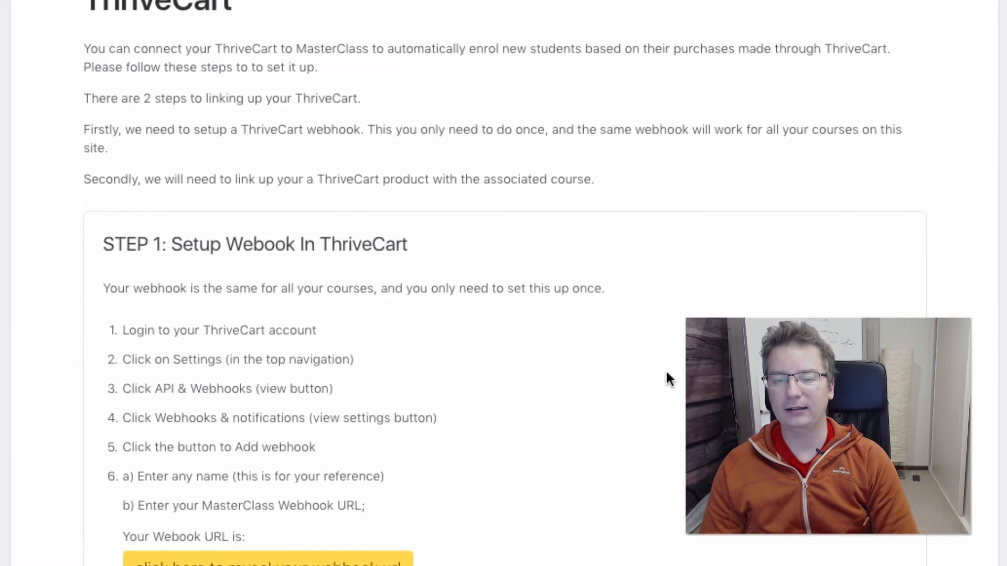
scroll(667, 375, down, 2)
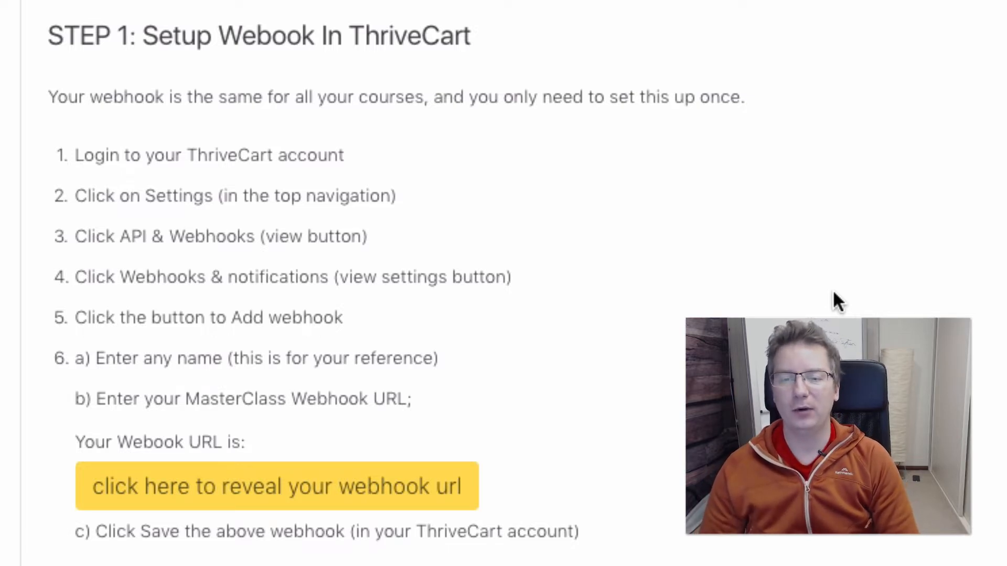
scroll(823, 275, down, 4)
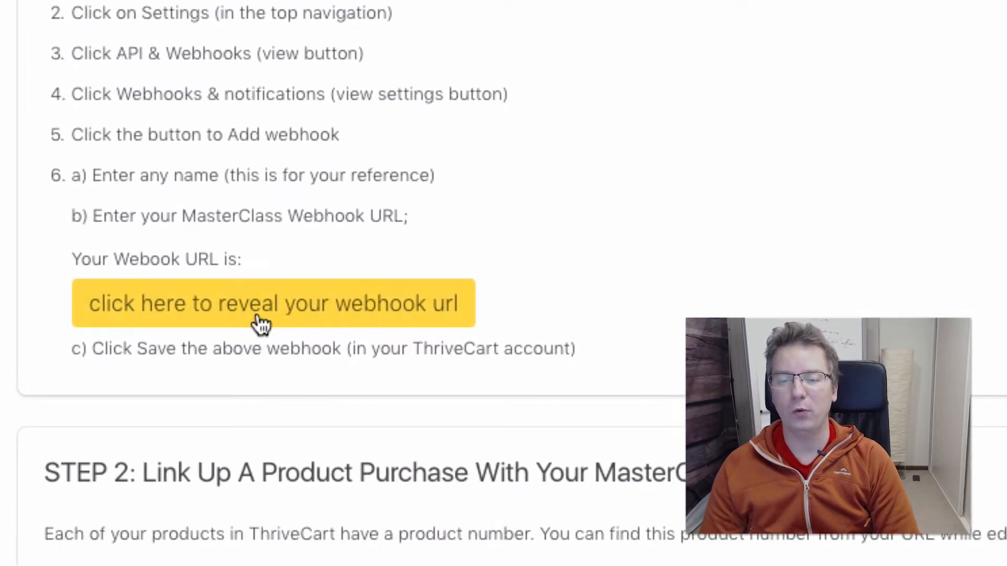
click(264, 324)
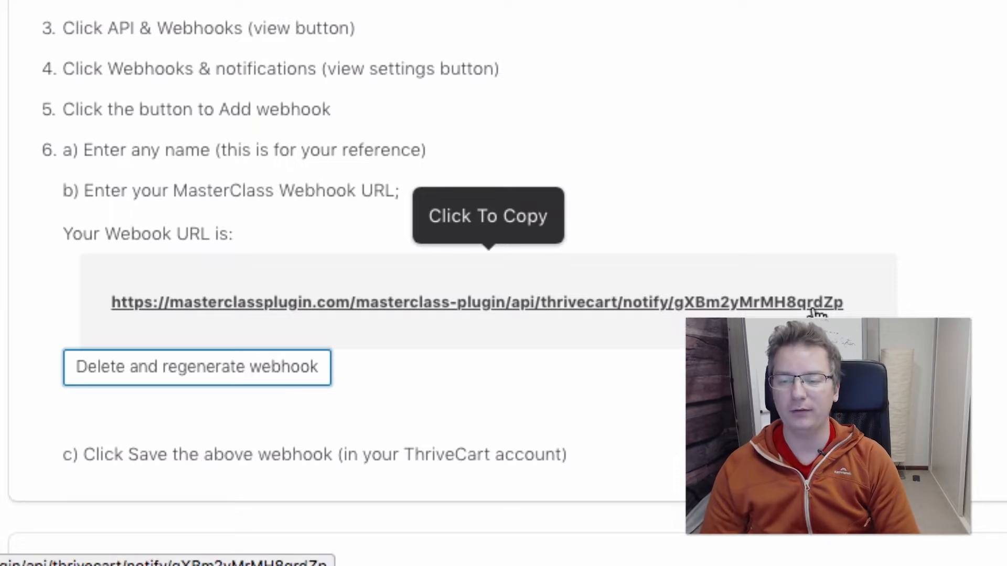
click(661, 308)
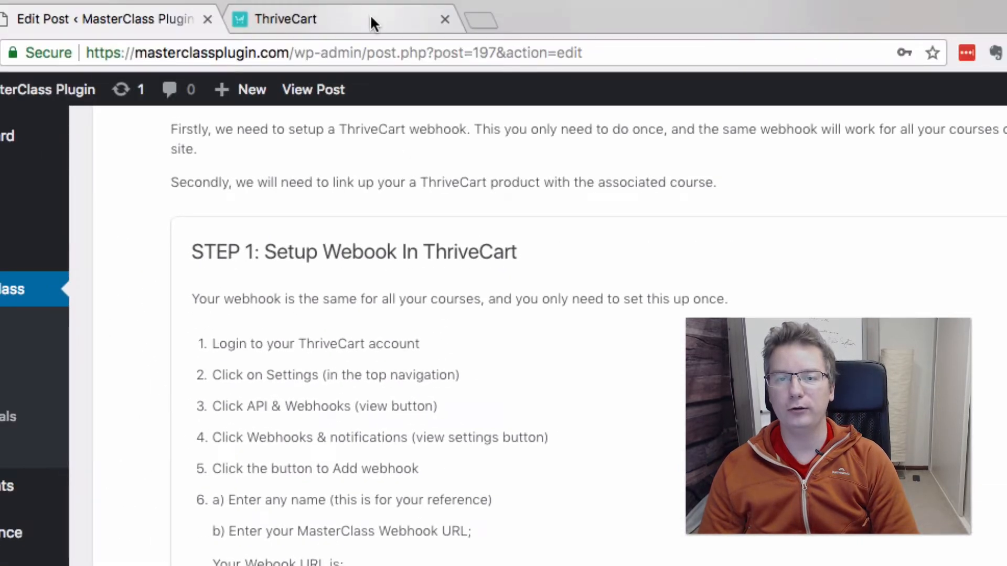
Switch to ThriveCart and start adding another webhook in the Webhooks & notifications settings of API & webhooks
click(371, 18)
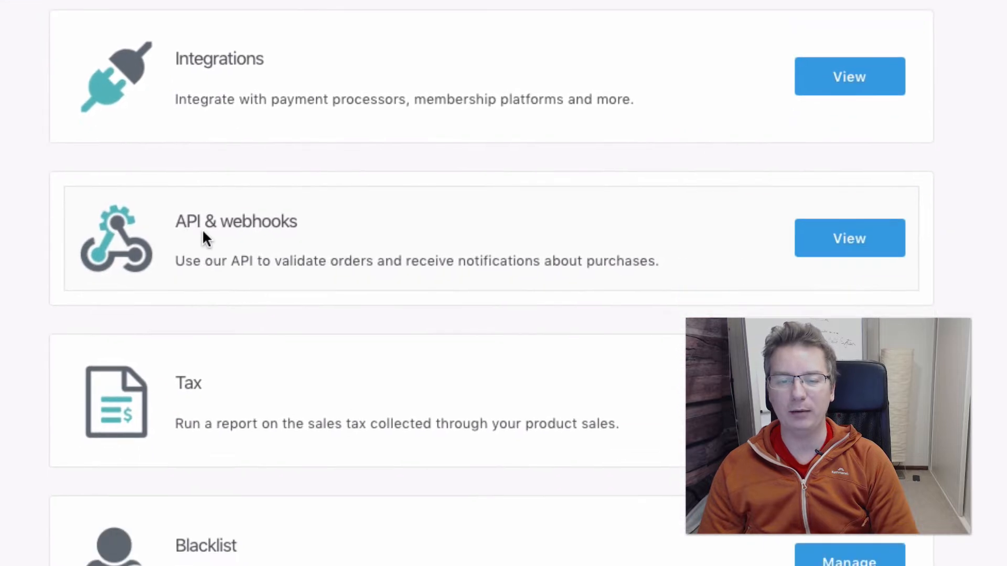
click(852, 253)
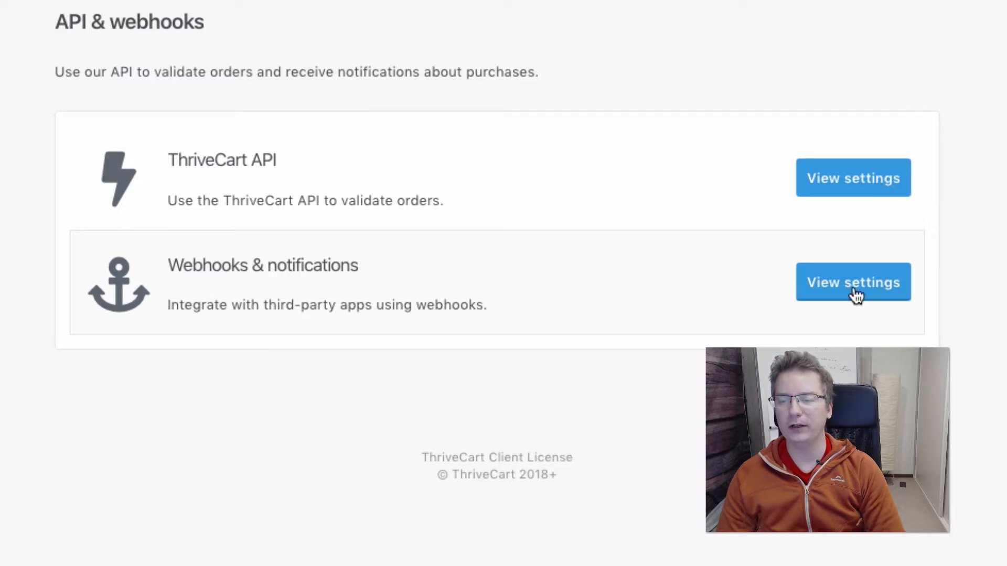
click(816, 304)
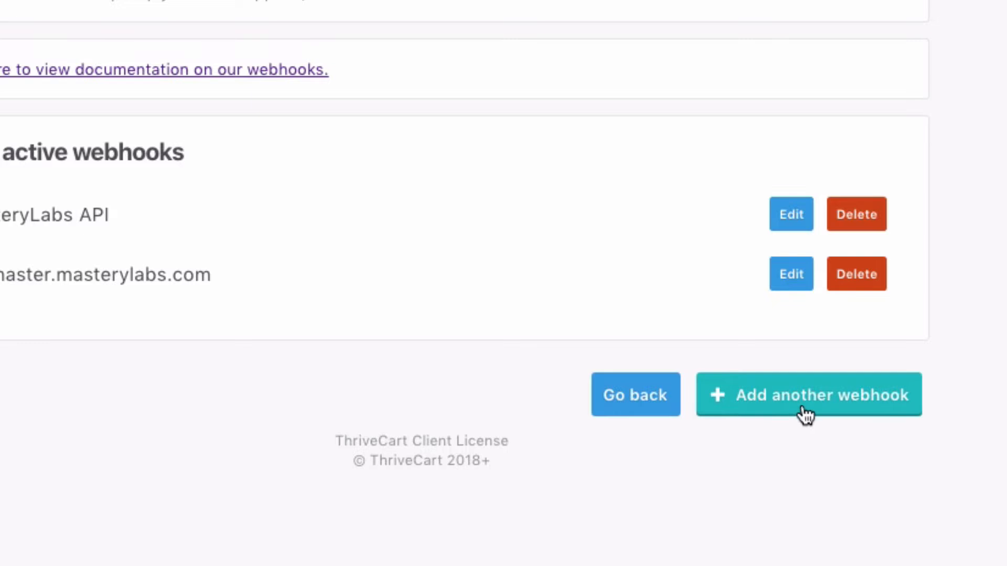
click(805, 394)
scroll(996, 322, down, 5)
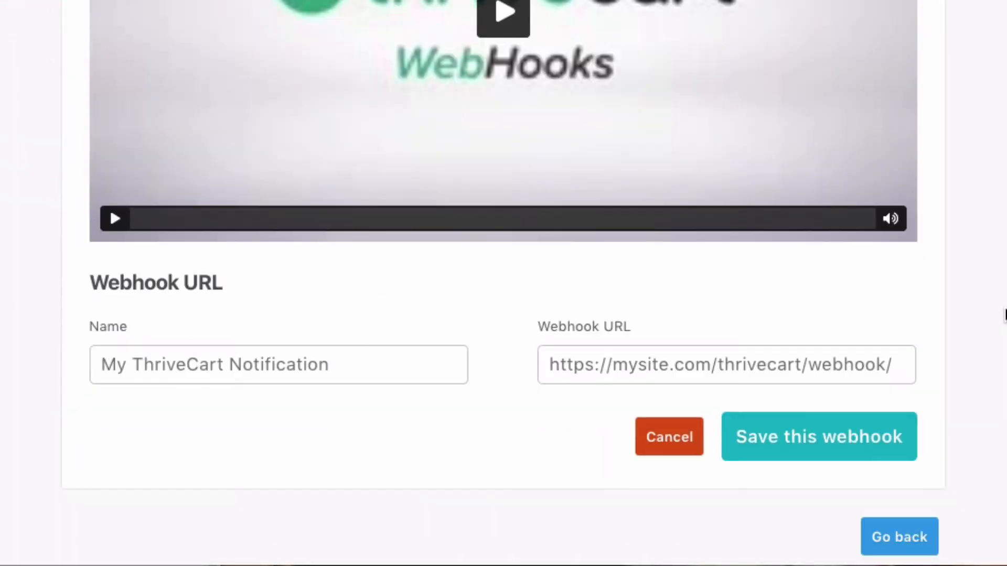
Name the webhook MasterClass Plugin, paste the copied MasterClass address with its token as the Webhook URL, and save the webhook
click(366, 368)
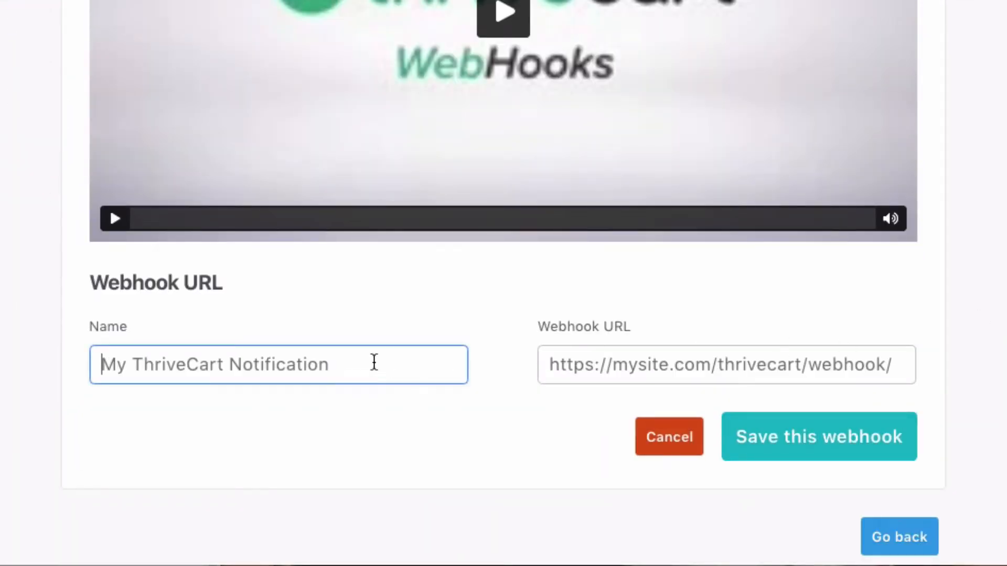
text(MasterClass Plugin)
key(Tab)
key(ctrl+v)
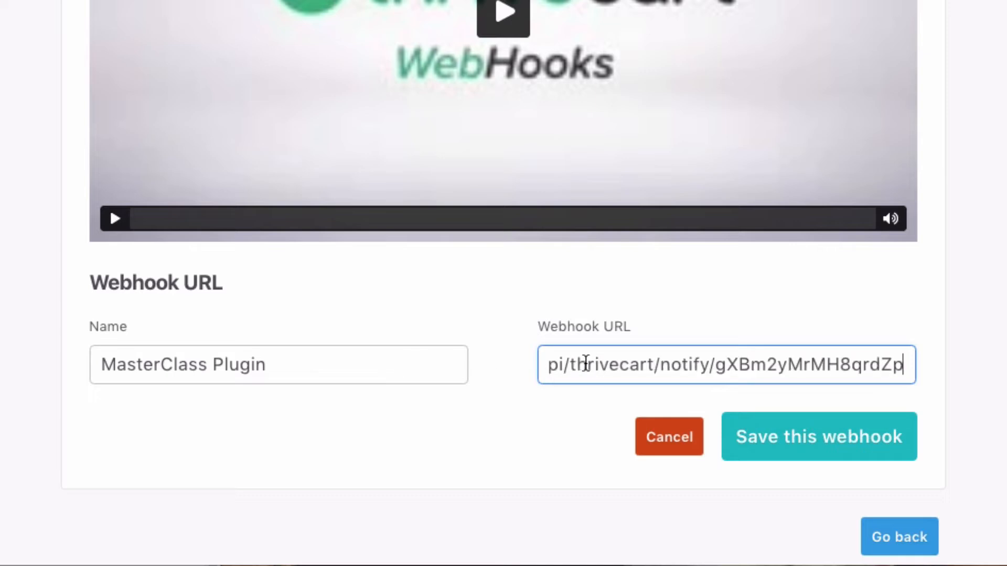
drag(839, 357, 796, 357)
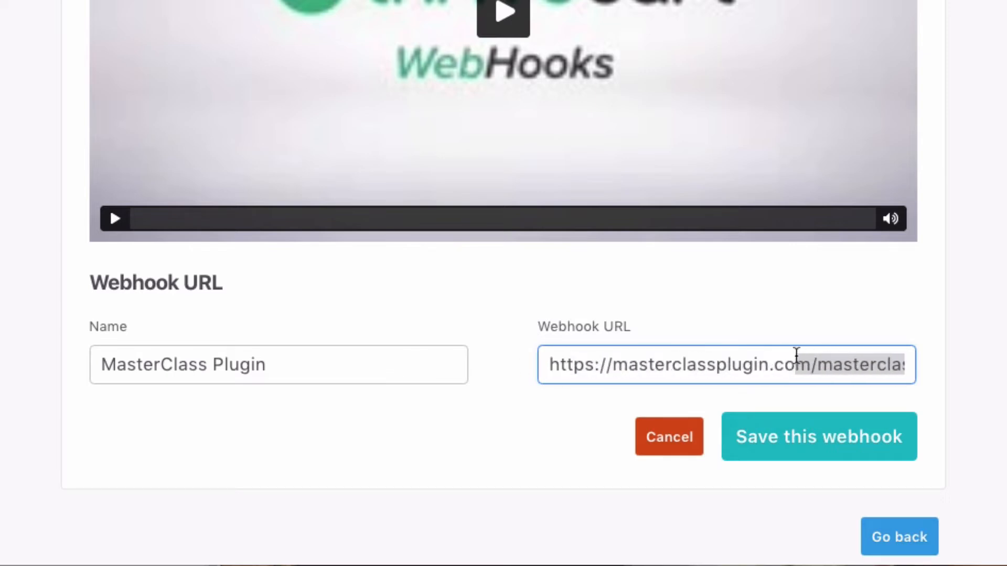
click(830, 444)
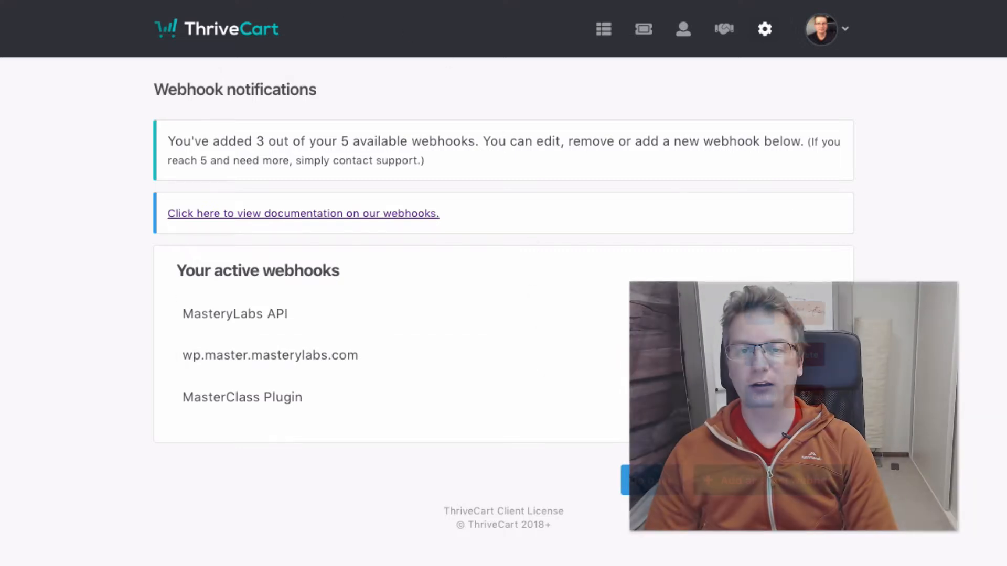
Switch back to the MasterClass post and read the Step 2 instructions for linking a ThriveCart product purchase
click(174, 14)
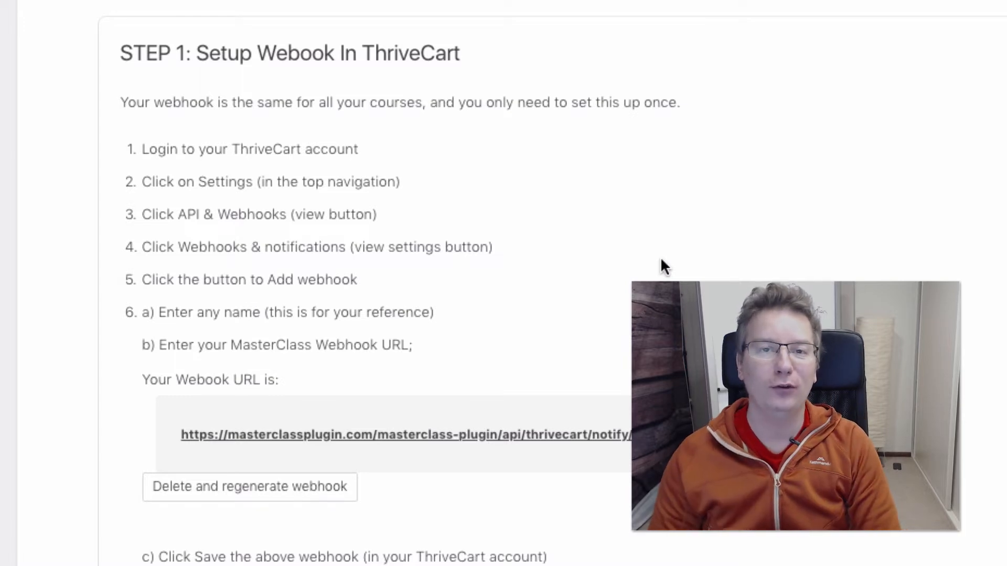
scroll(662, 262, down, 8)
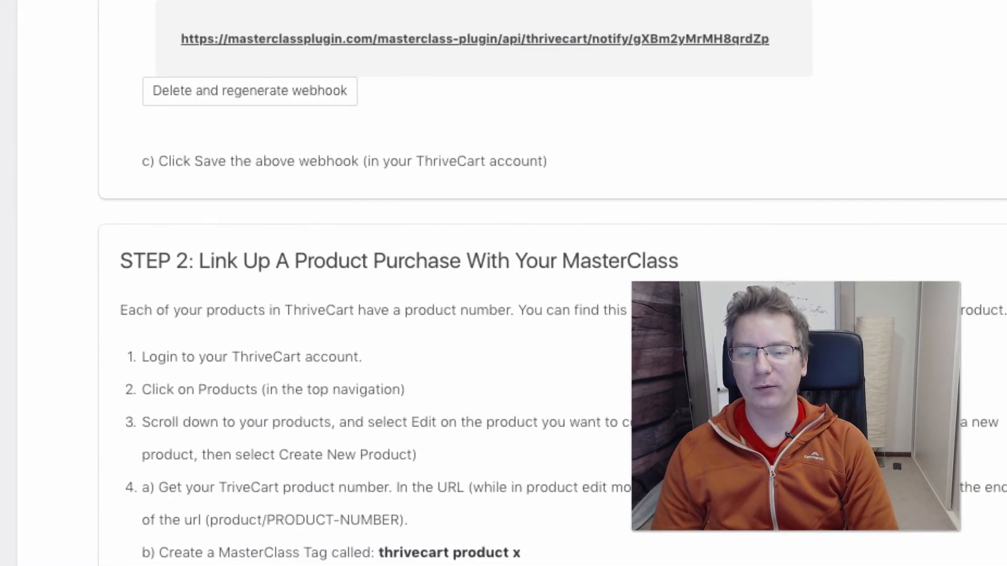
scroll(724, 268, down, 4)
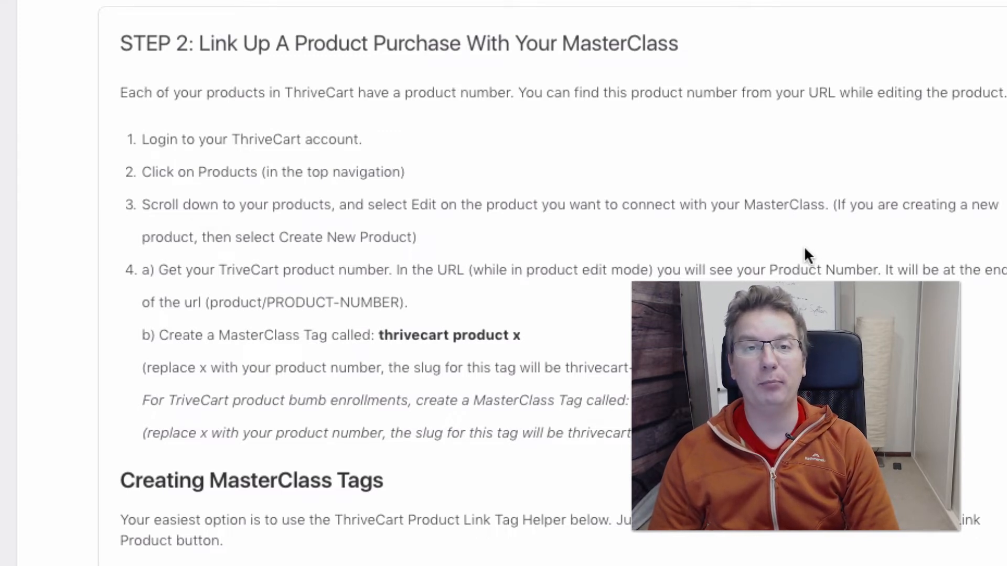
scroll(786, 257, down, 2)
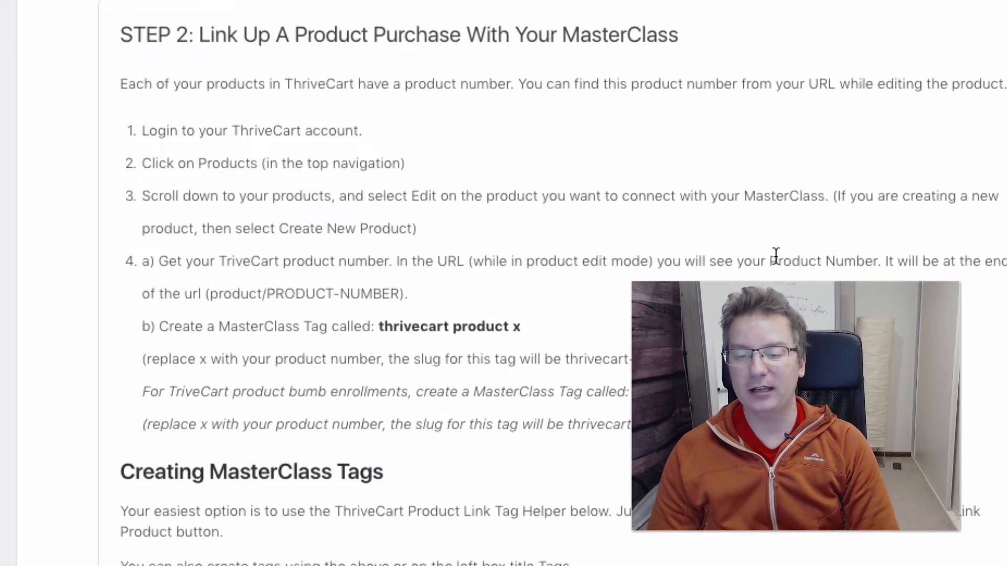
scroll(339, 315, down, 3)
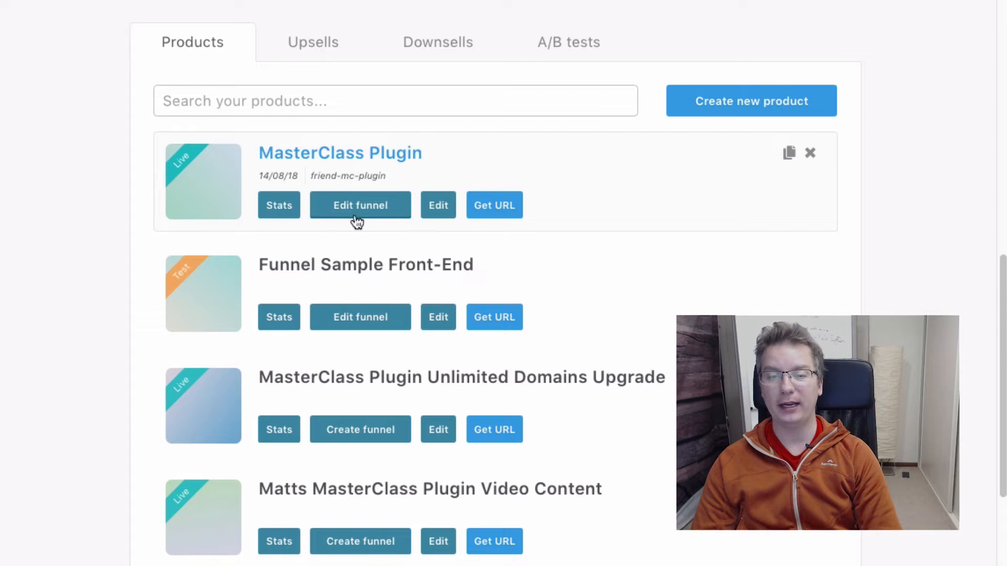
Edit the MasterClass Plugin product and open the Requested fields of its checkout customization
click(438, 206)
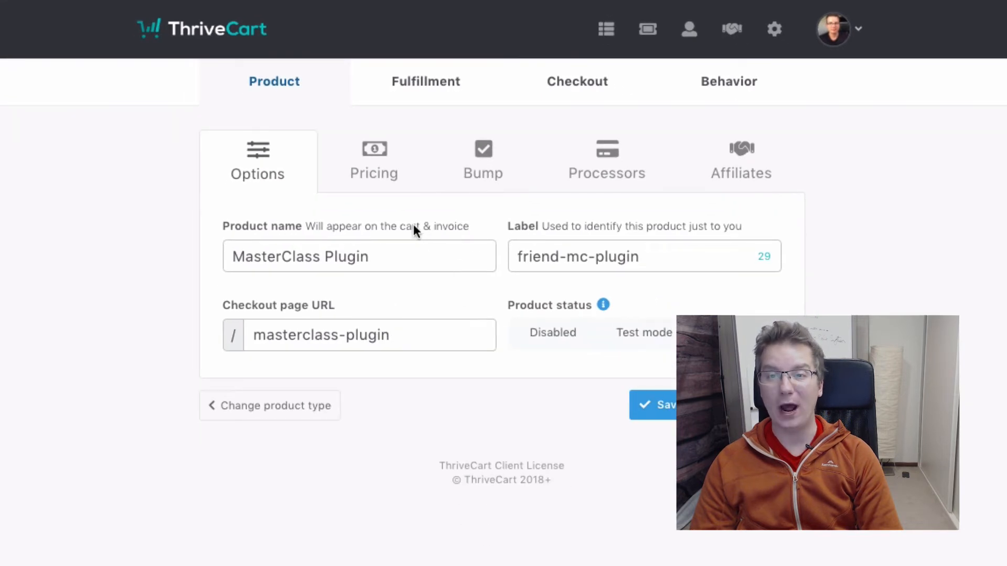
click(578, 91)
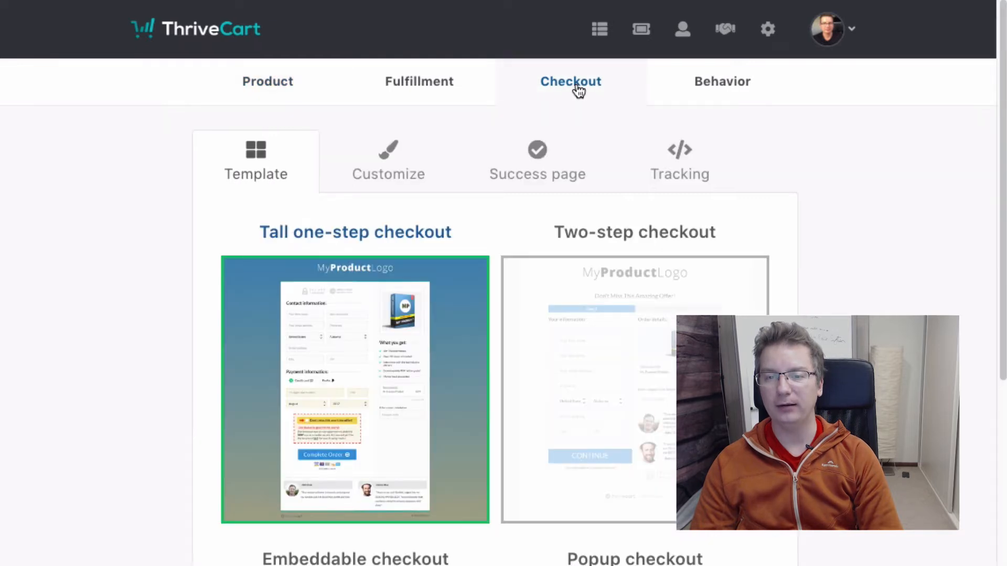
click(397, 165)
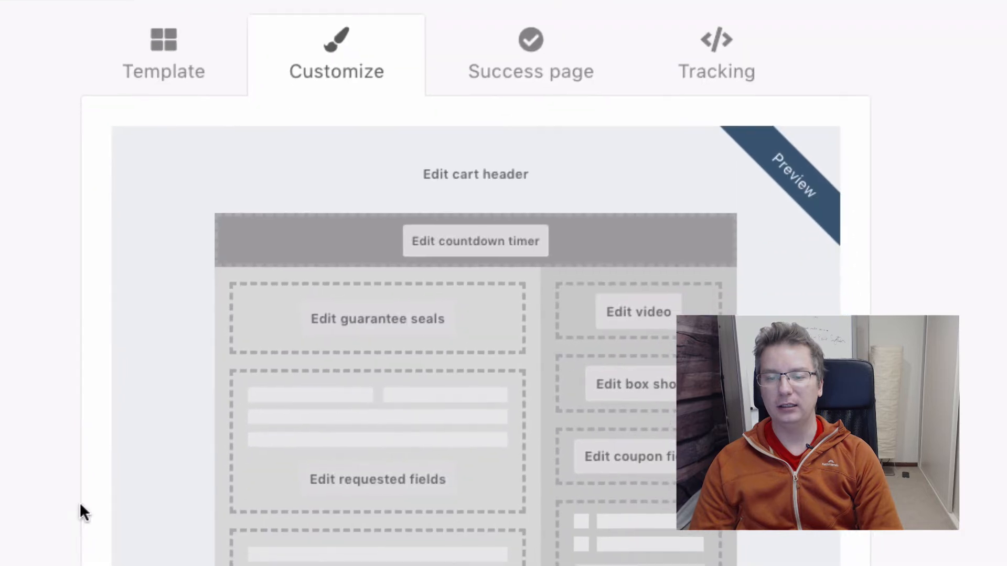
scroll(74, 481, down, 3)
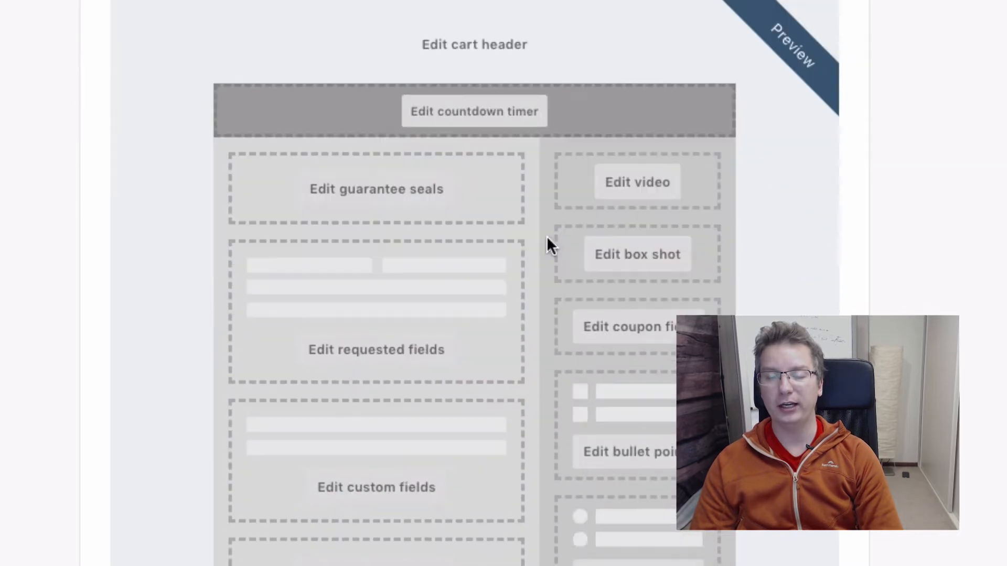
scroll(546, 237, down, 3)
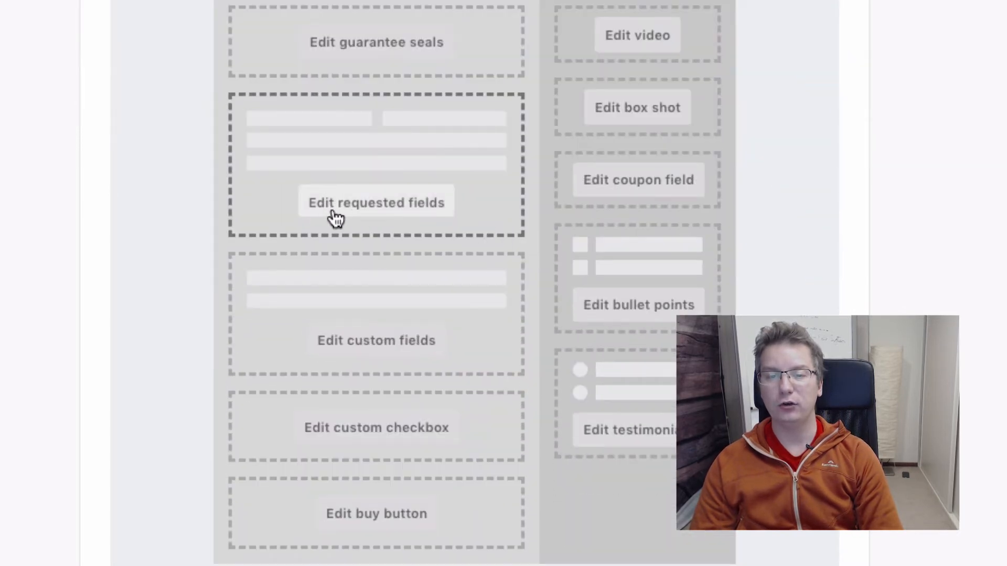
click(358, 215)
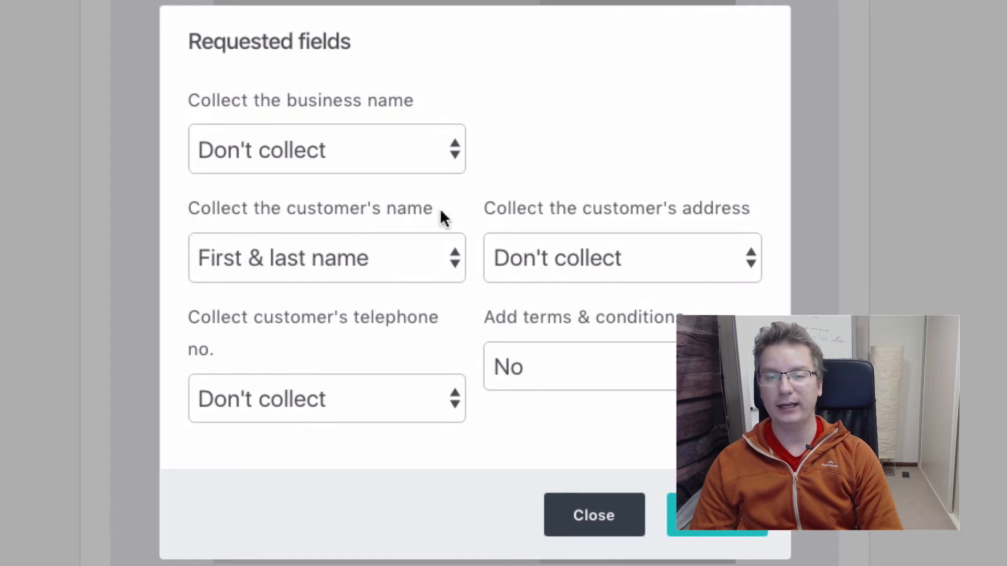
Set the checkout to collect the customer's first & last name and save the requested fields
click(379, 256)
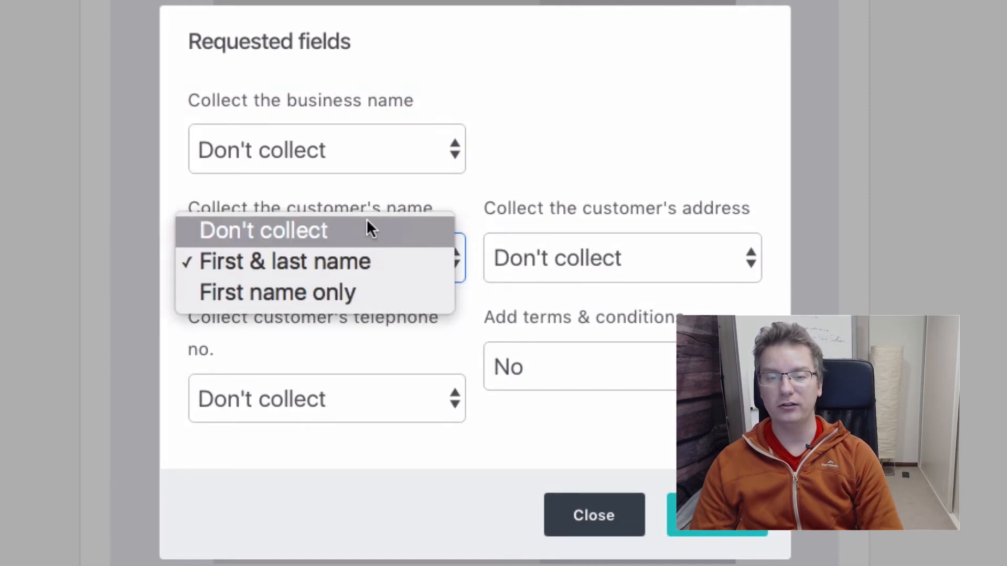
click(375, 262)
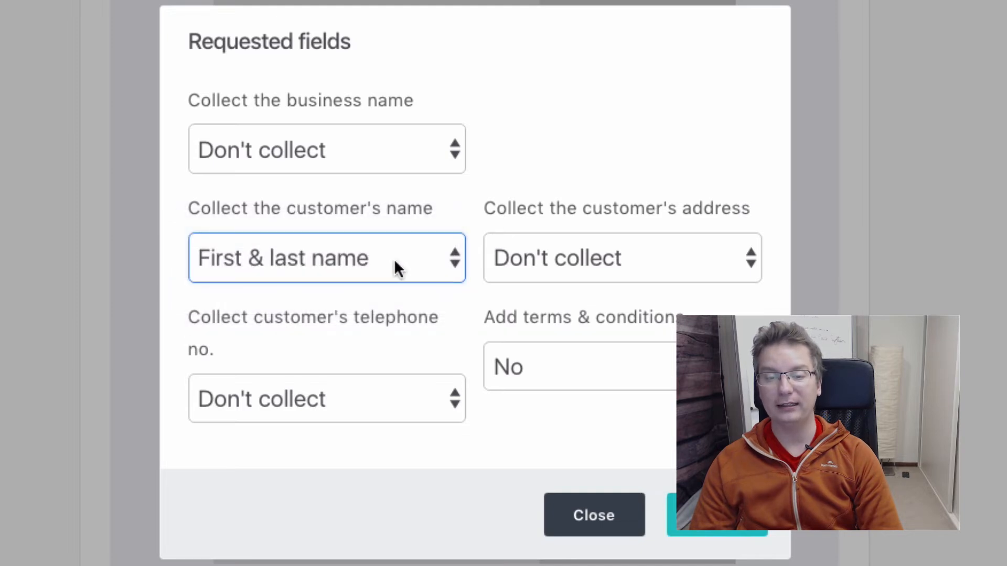
click(394, 261)
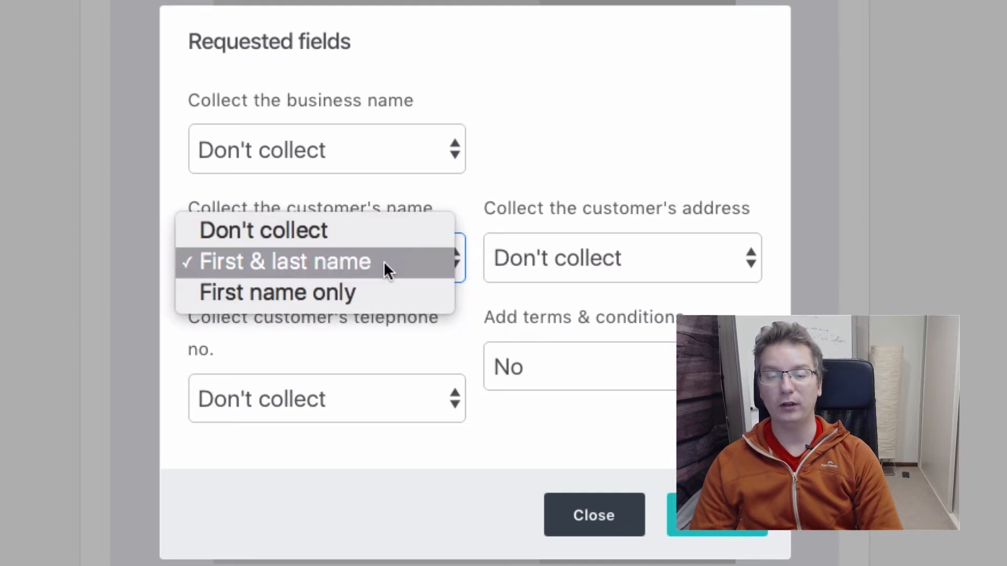
click(383, 262)
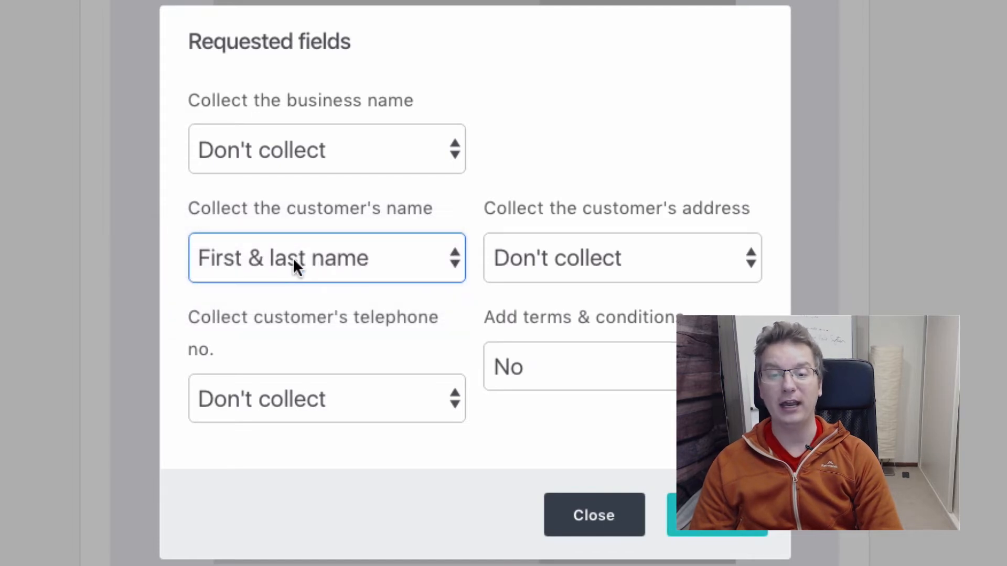
click(731, 525)
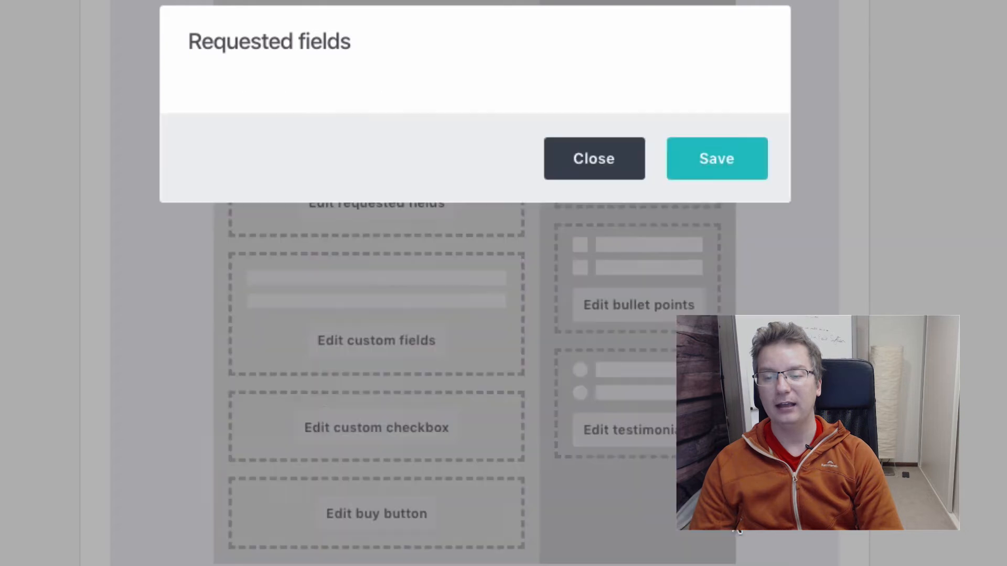
scroll(731, 525, down, 2)
scroll(788, 540, down, 3)
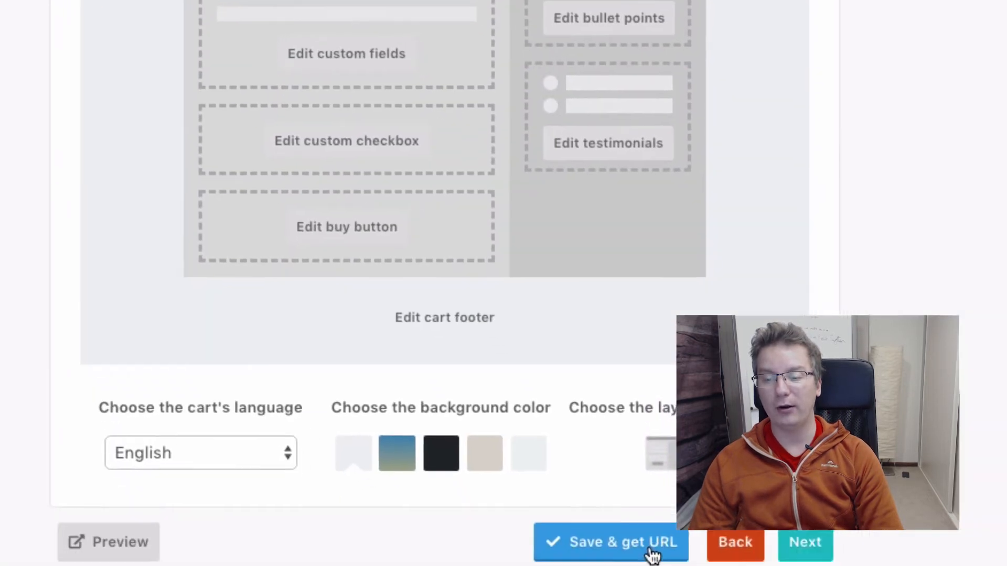
scroll(769, 140, up, 8)
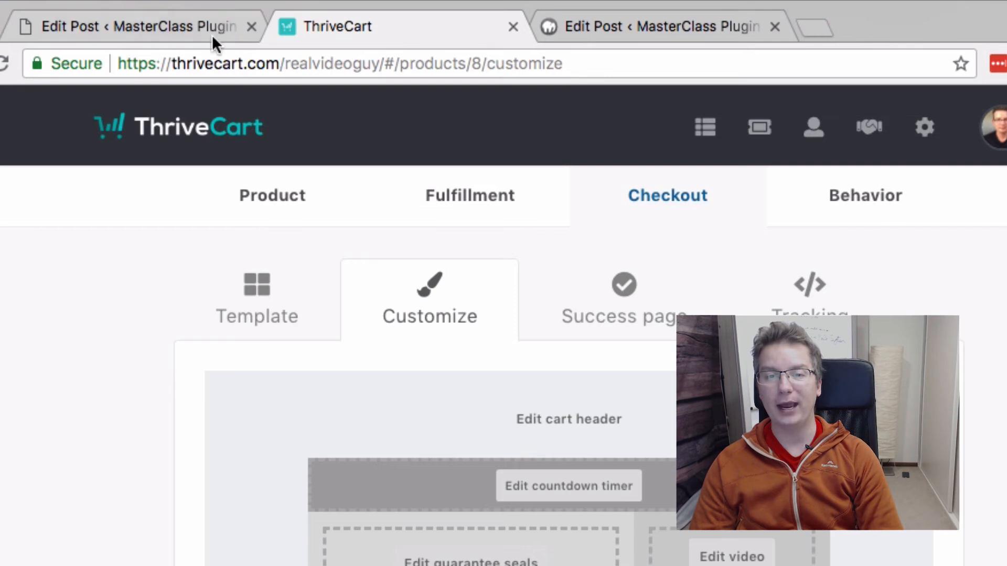
Switch to the MasterClass post, link Standard Product 8 with the ThriveCart Product Link Tag Helper, and check the post's Tags
click(189, 24)
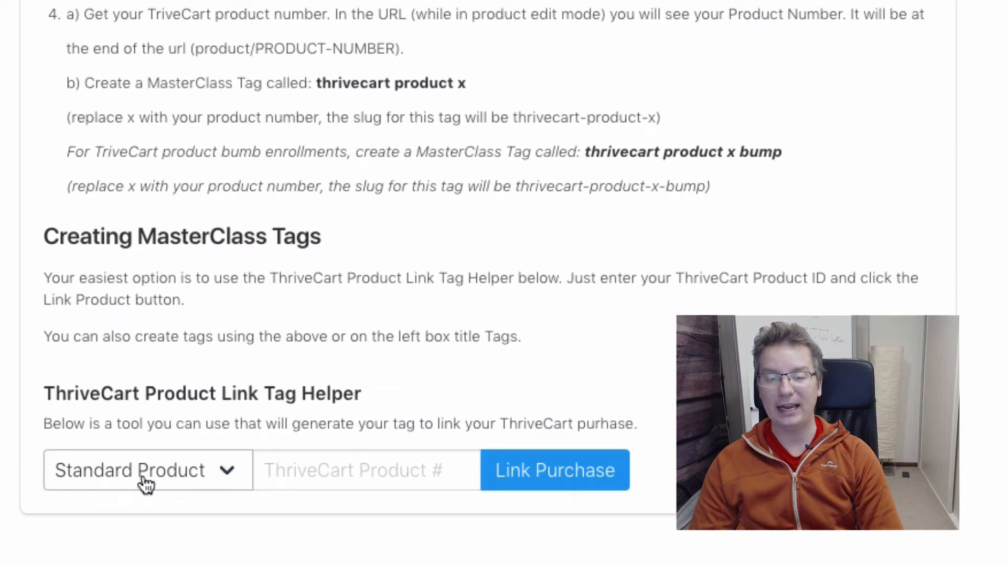
click(312, 473)
text(8)
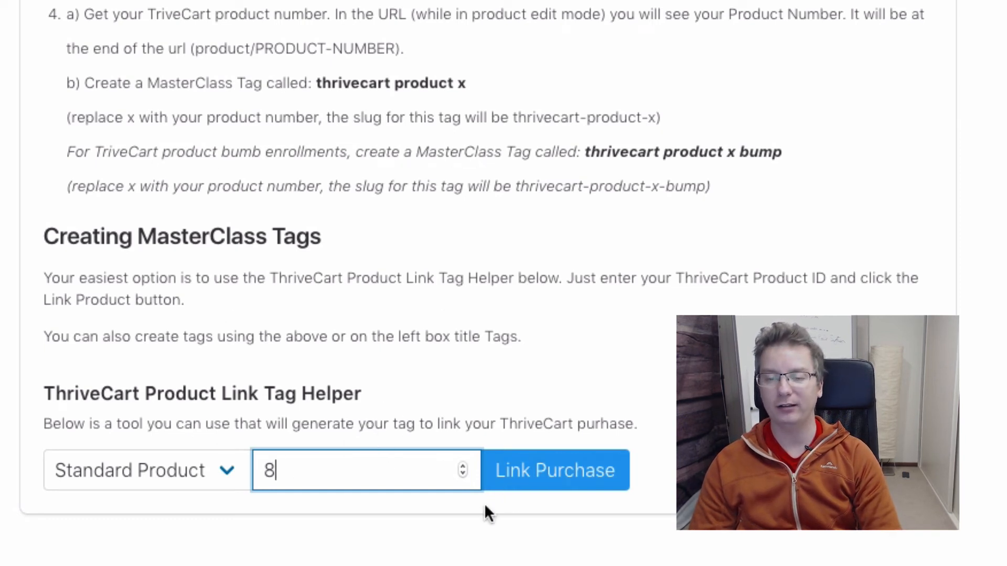
click(556, 484)
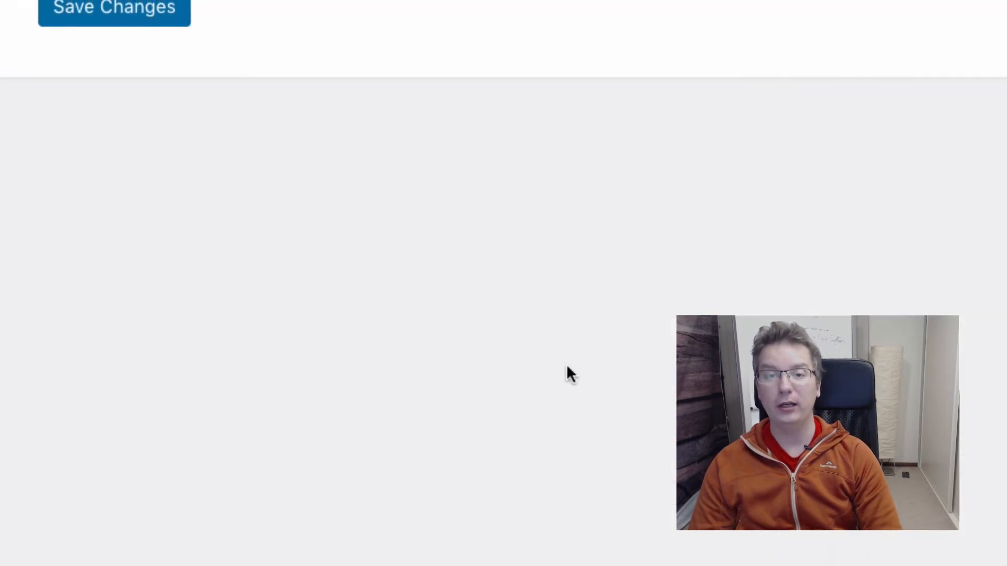
scroll(601, 375, up, 10)
scroll(599, 387, up, 3)
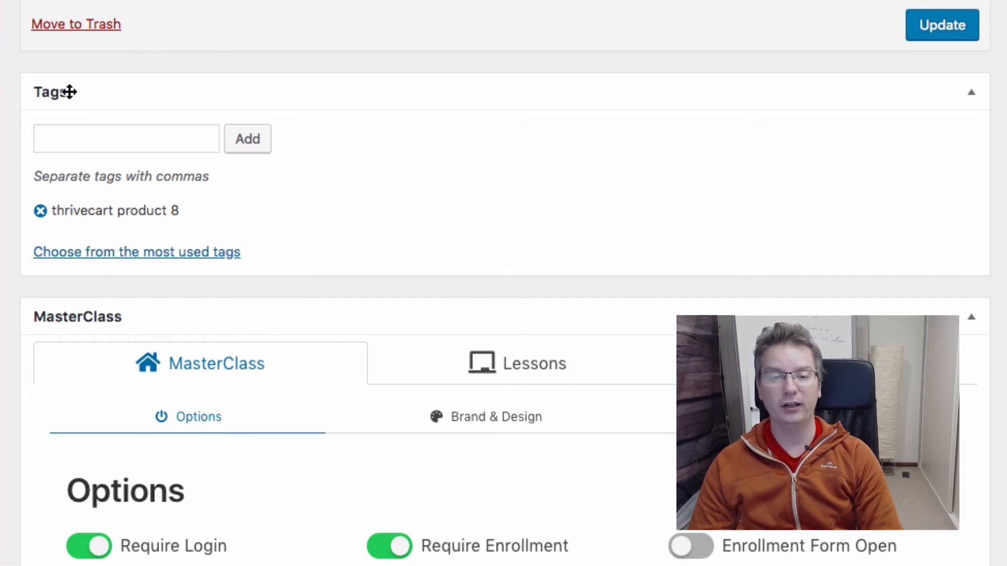
scroll(323, 116, down, 2)
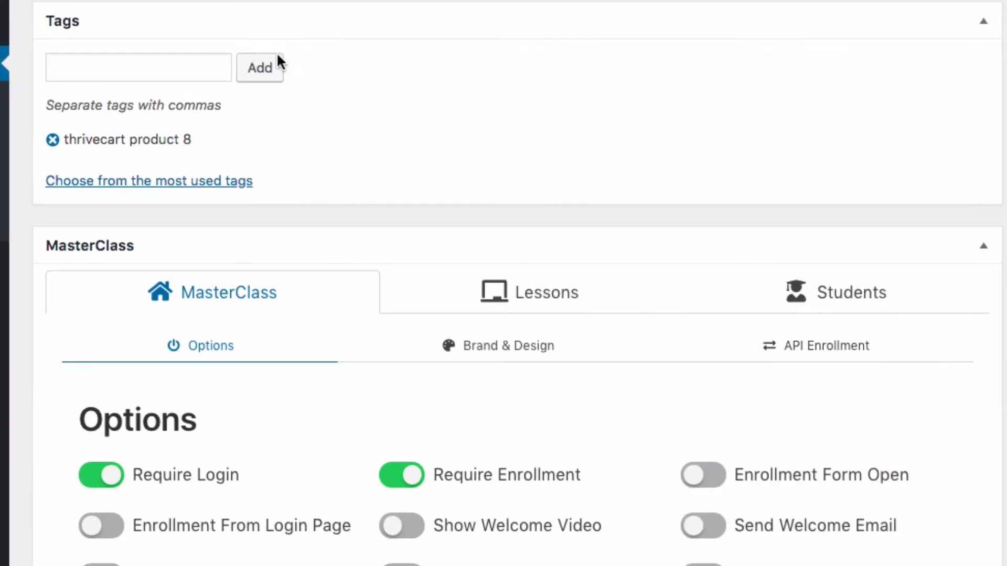
scroll(464, 152, down, 2)
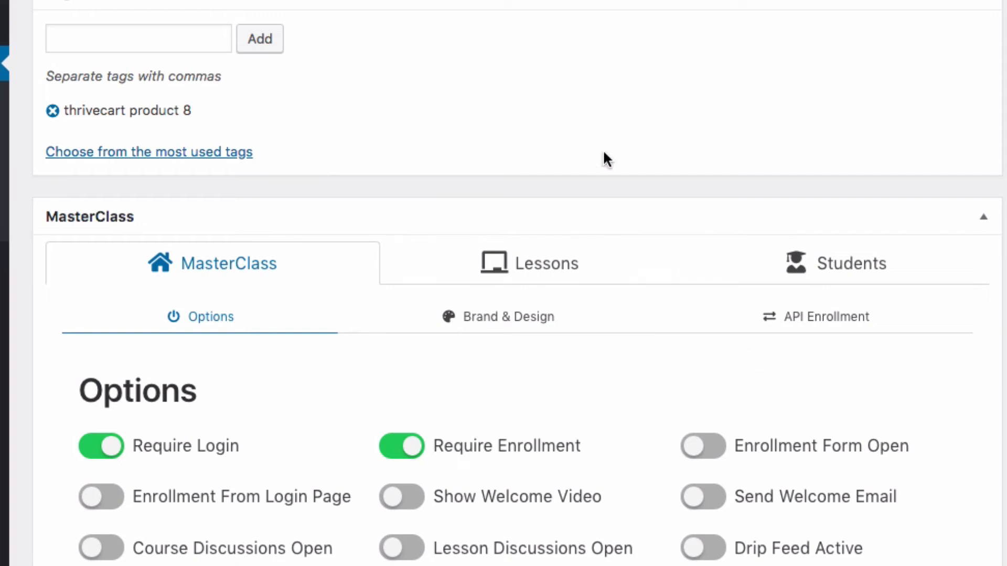
Reopen the ThriveCart instructions under API Enrollment and choose Product Bump as the type in the Product Link Tag Helper
scroll(606, 157, down, 4)
scroll(660, 185, down, 9)
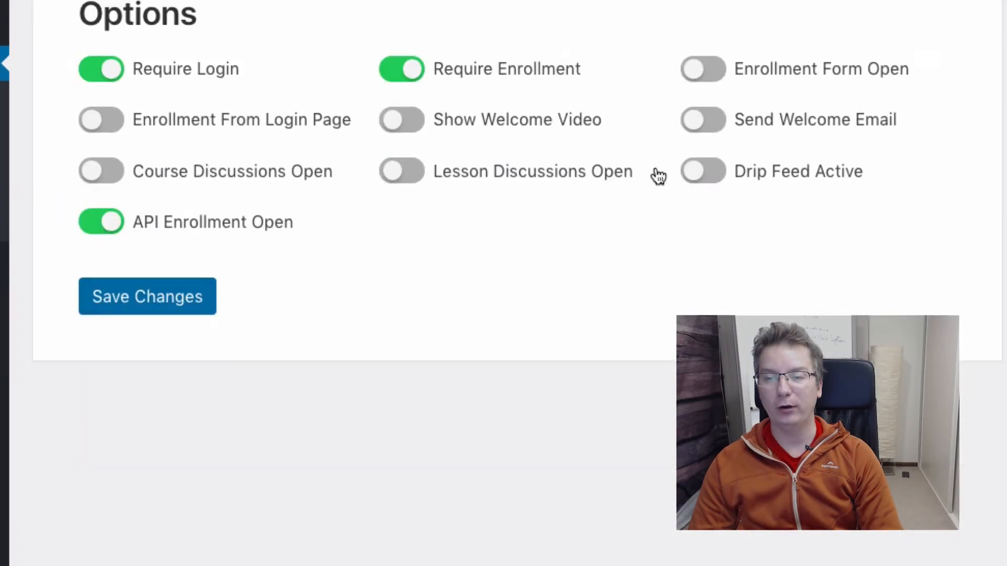
scroll(649, 173, up, 6)
scroll(648, 173, down, 4)
scroll(648, 170, up, 1)
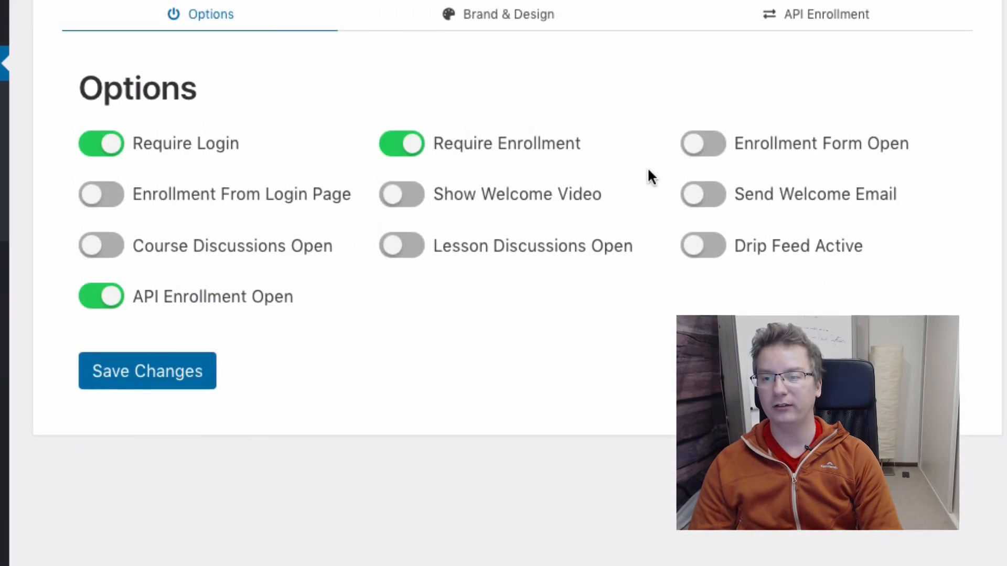
click(827, 21)
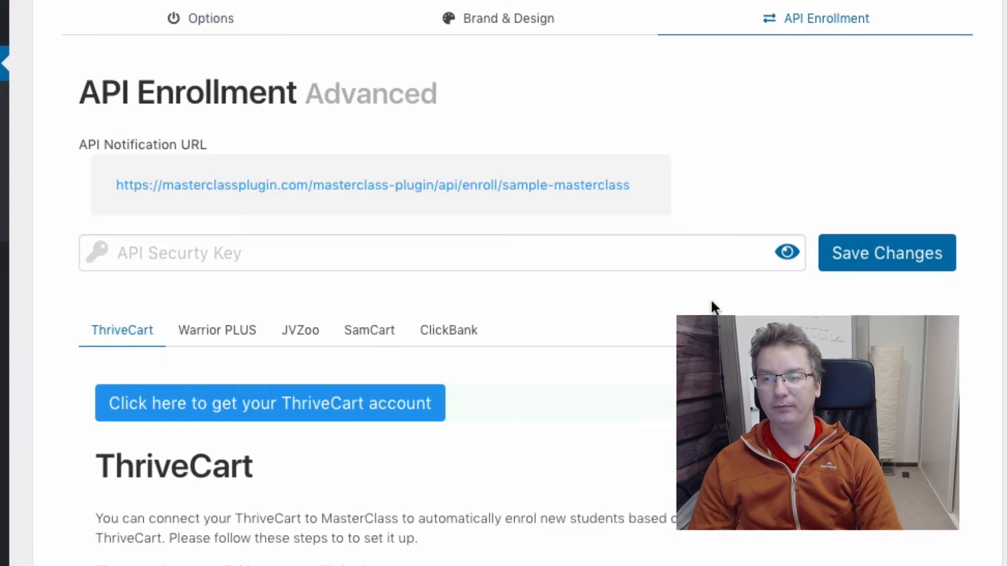
scroll(588, 341, down, 6)
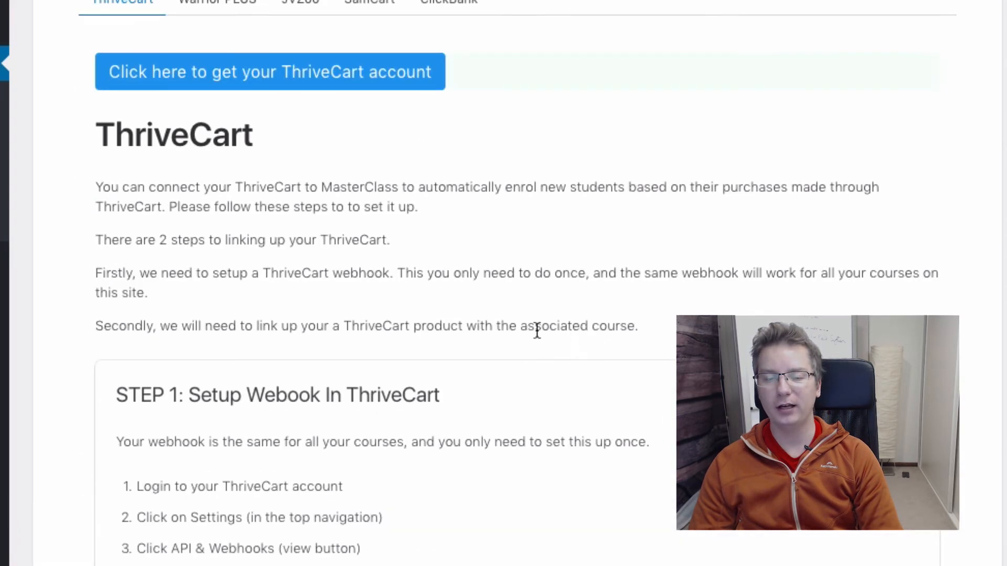
scroll(536, 331, down, 15)
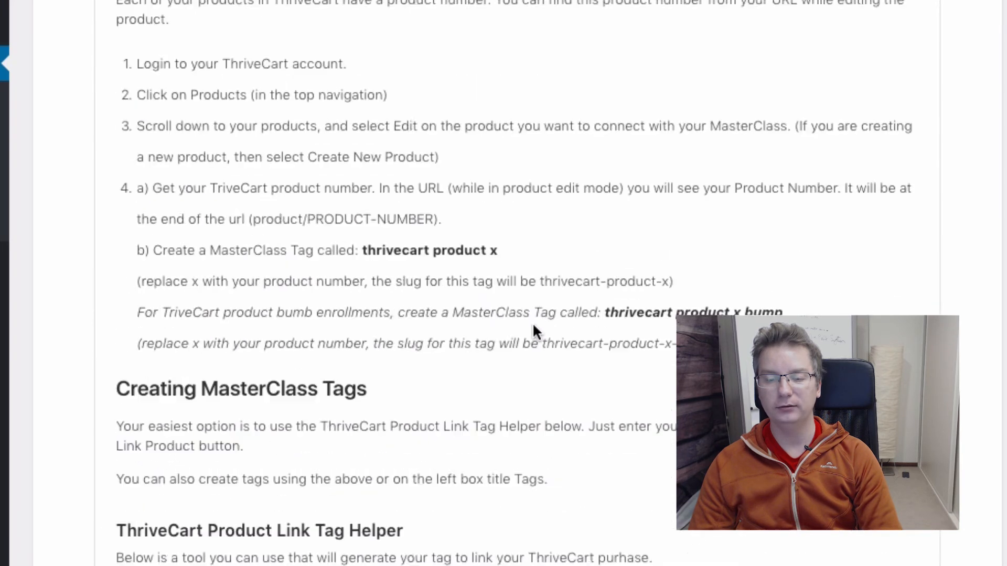
scroll(533, 332, down, 8)
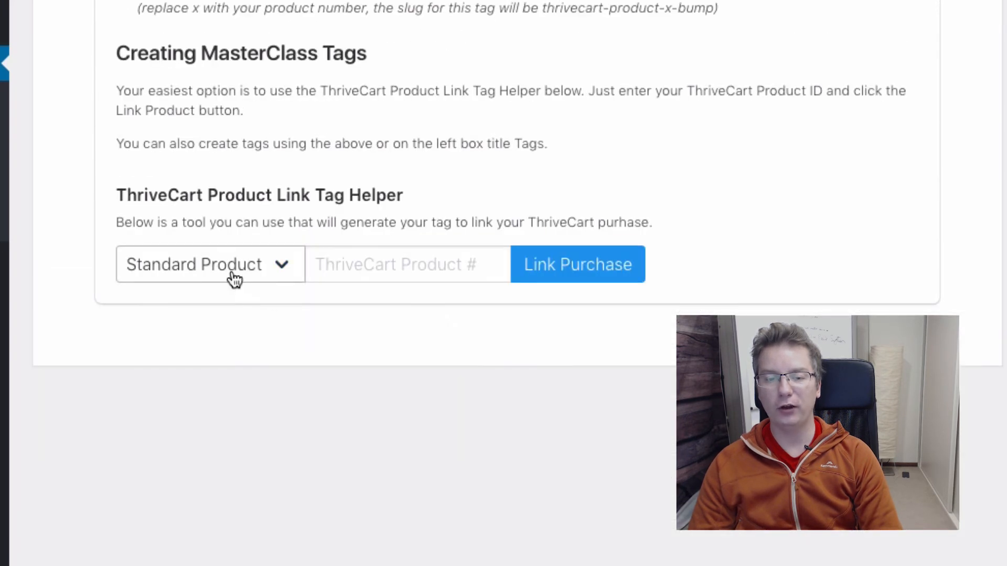
click(235, 279)
click(256, 289)
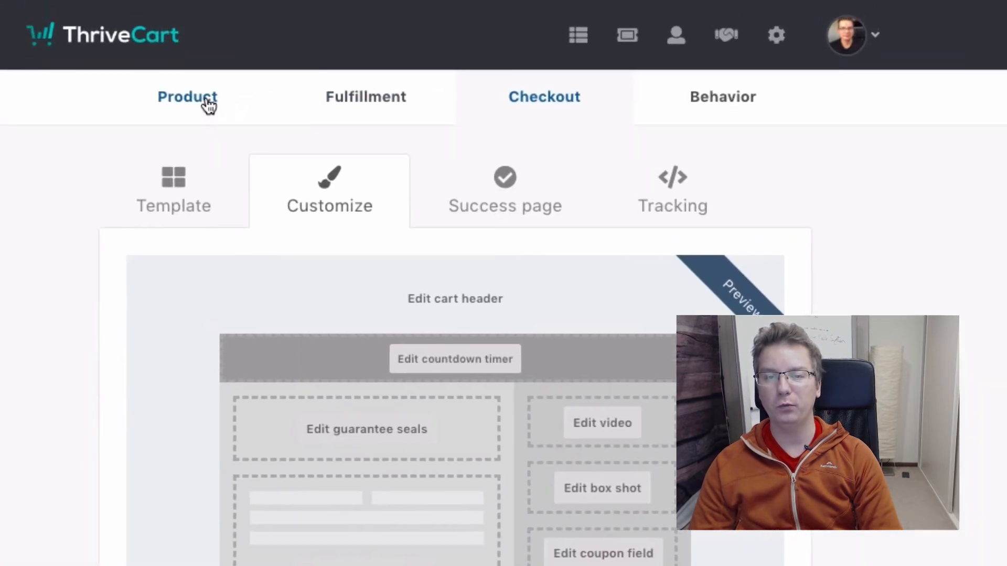
Look at the bump offer settings of the MasterClass Plugin product in ThriveCart, and return to the MasterClass post
click(208, 104)
click(430, 181)
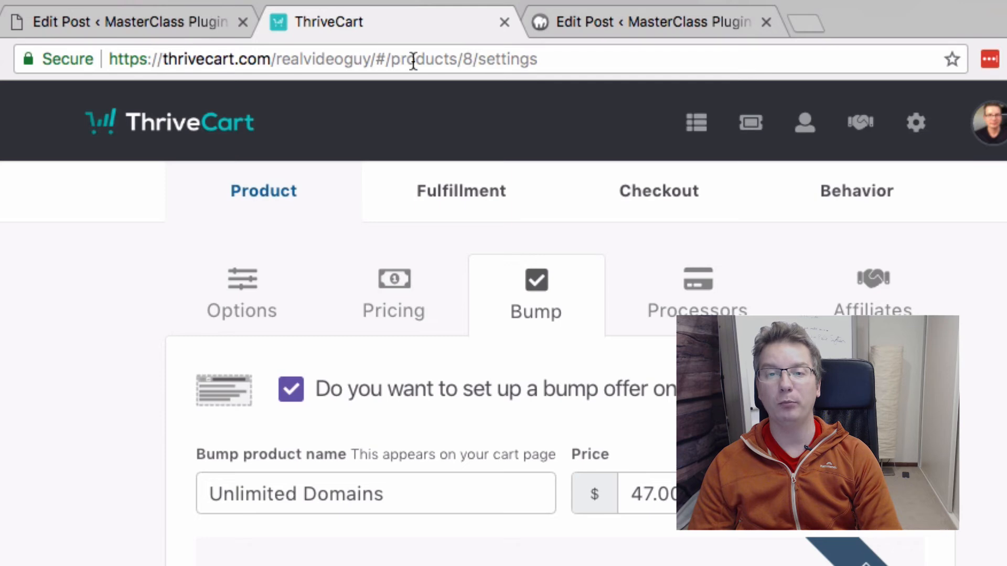
click(96, 23)
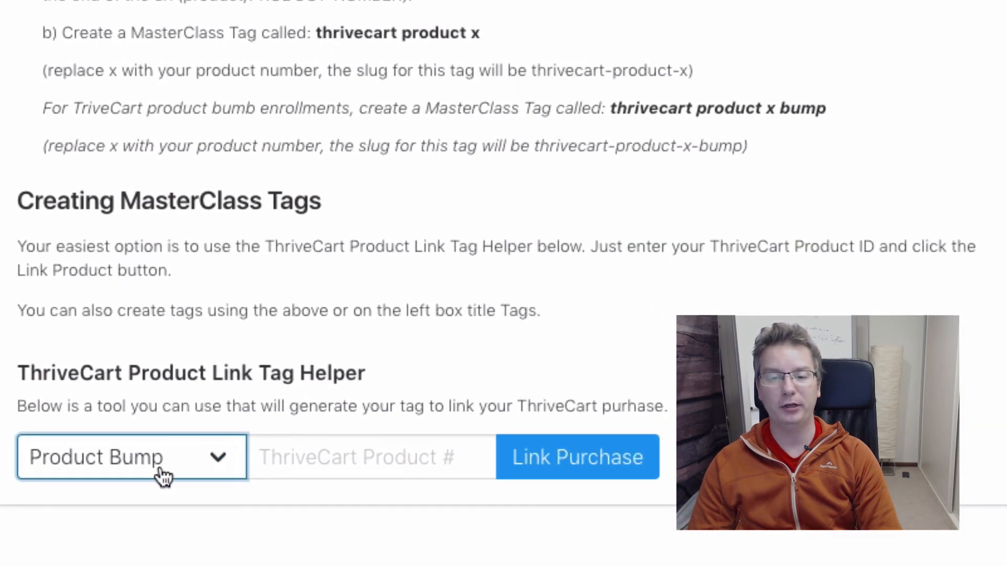
Link the Product Bump purchase for ThriveCart product 8 in the Product Link Tag Helper and check the post's Tags
click(163, 477)
click(175, 441)
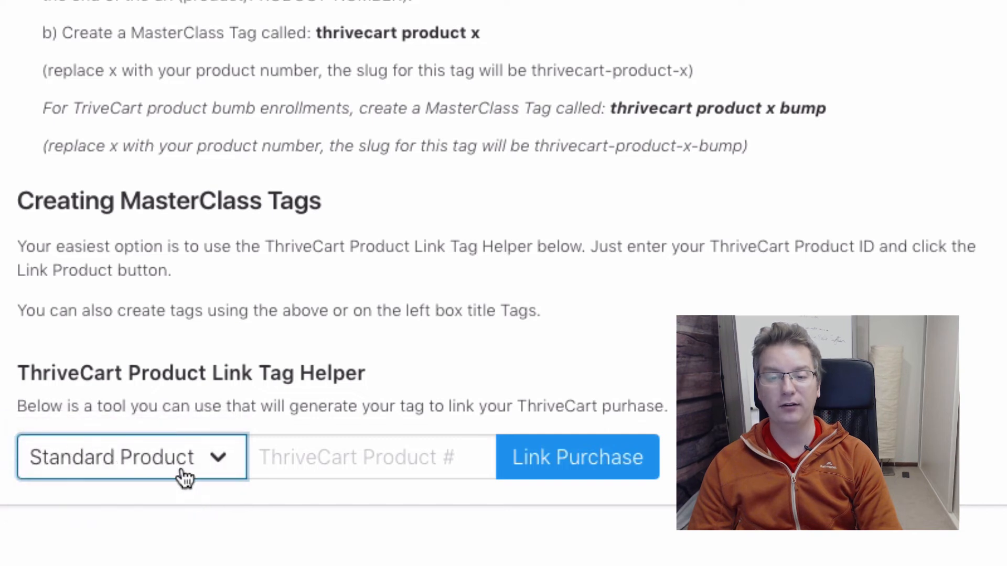
click(180, 478)
click(181, 484)
click(344, 458)
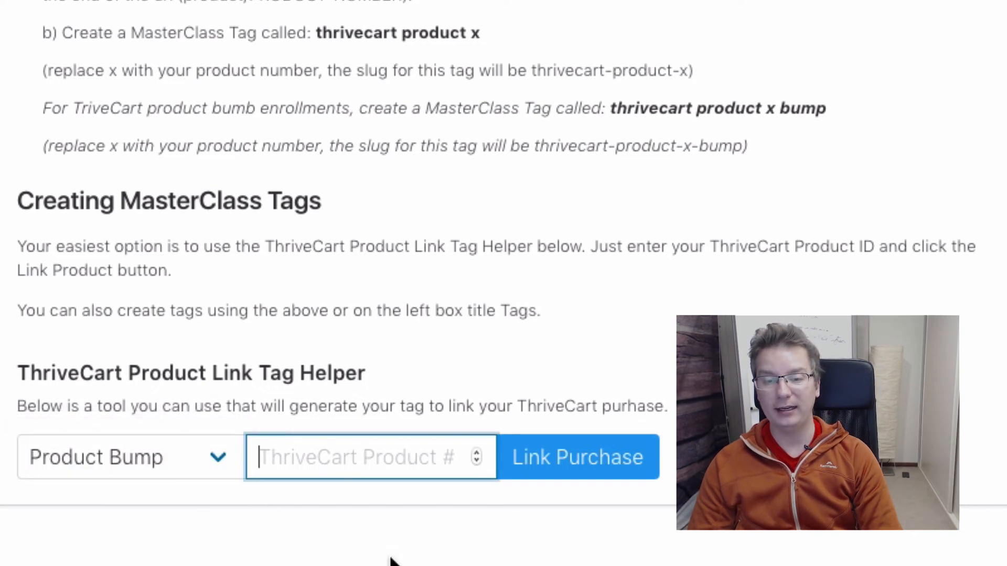
text(8)
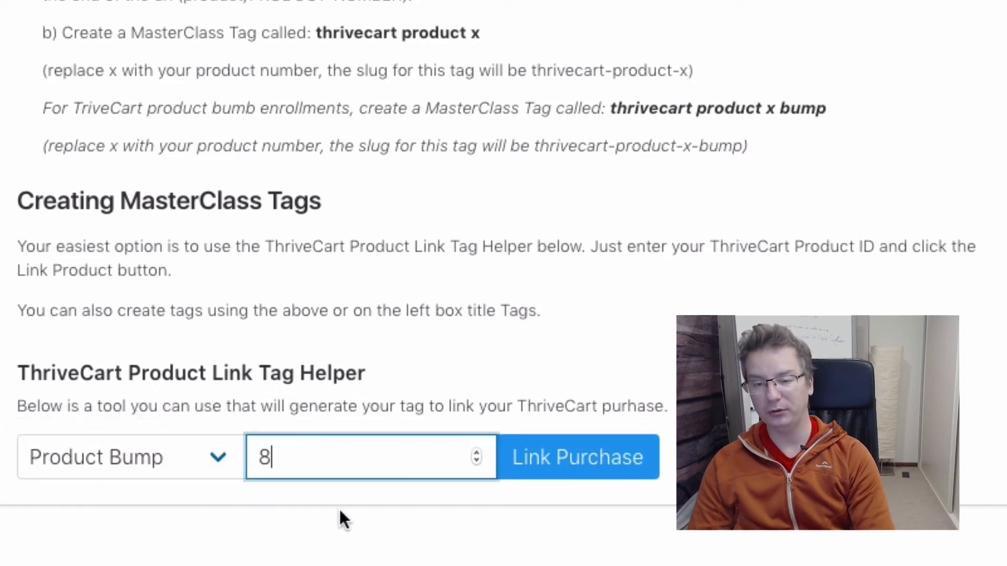
click(576, 460)
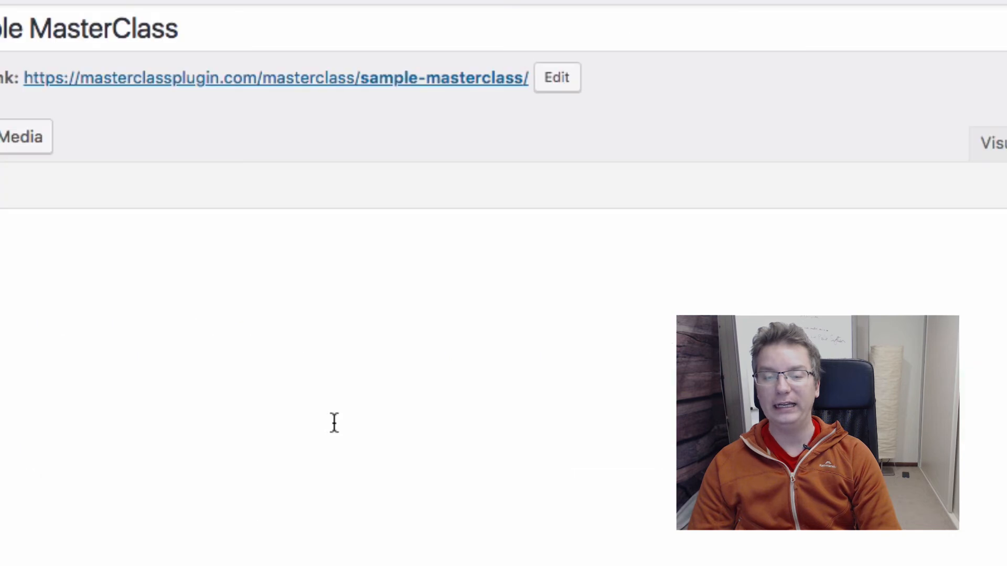
scroll(450, 446, down, 15)
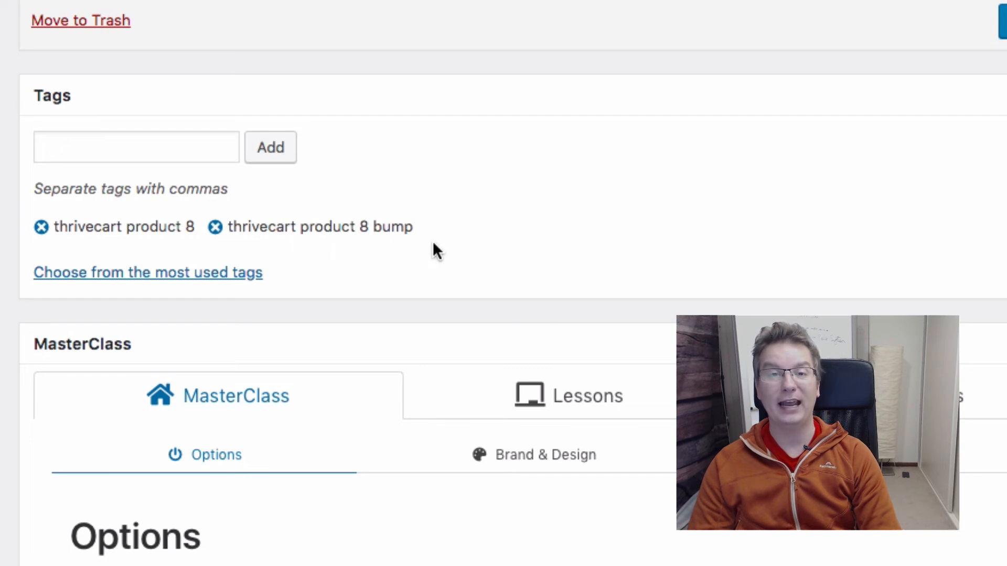
Switch to ThriveCart and view the list of upsells
scroll(589, 149, up, 1)
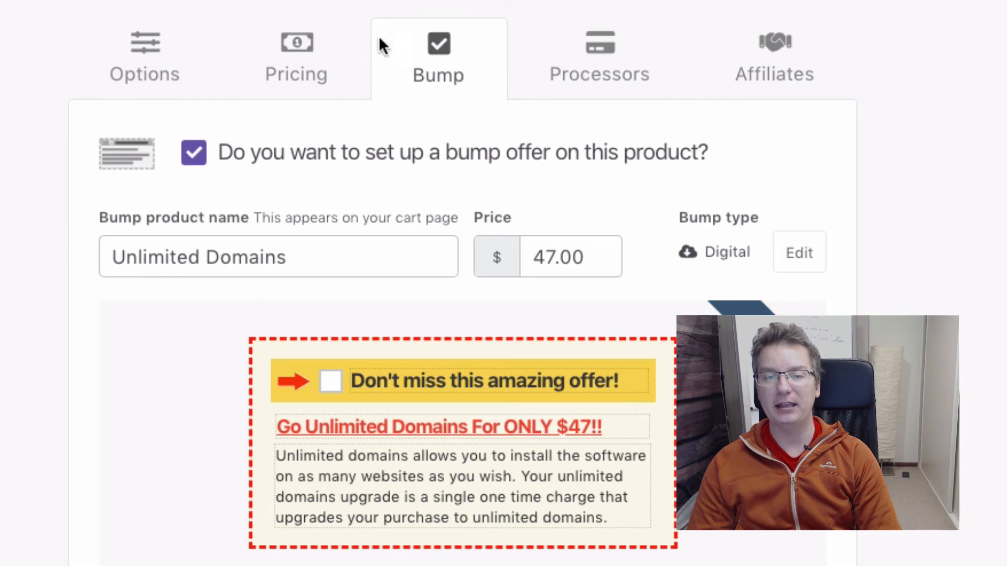
scroll(198, 83, up, 3)
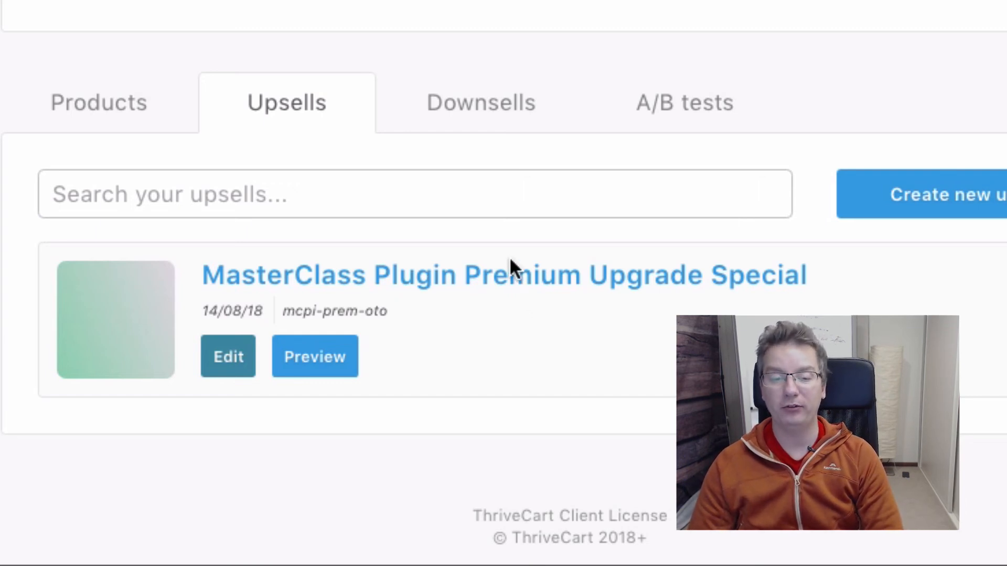
Open the MasterClass Plugin Premium Upgrade Special upsell for editing to read its number in the URL, and return to the MasterClass post
click(207, 128)
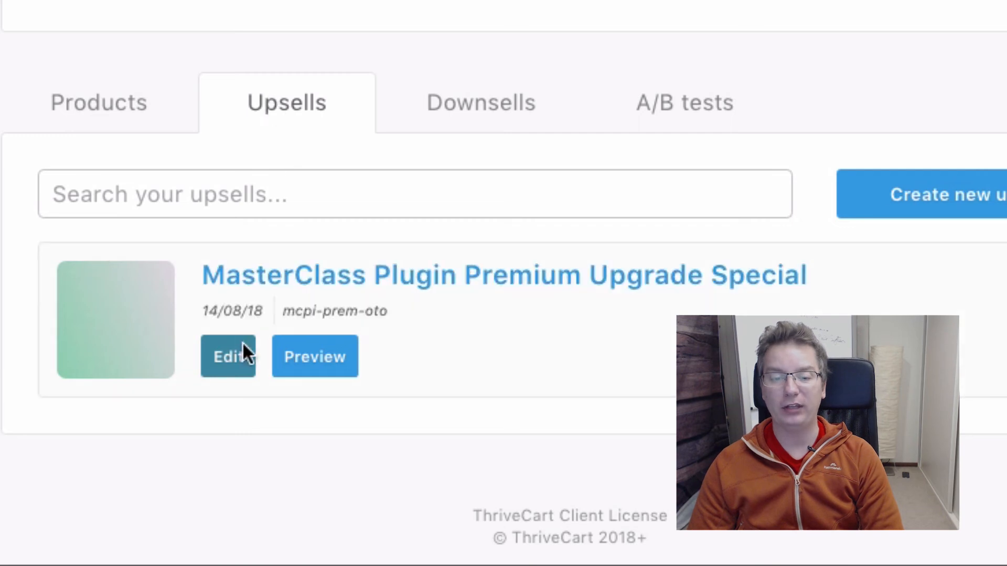
click(236, 368)
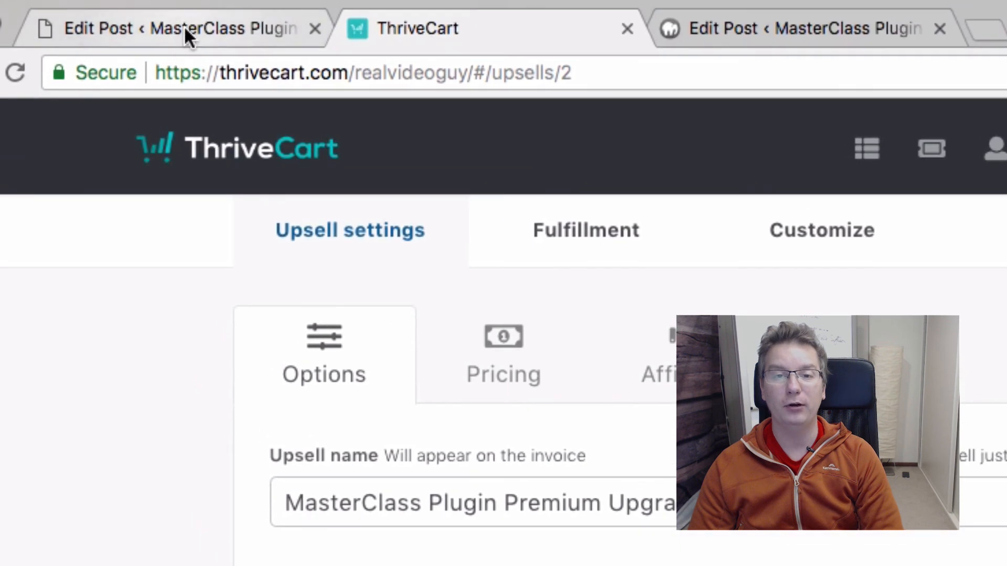
click(187, 33)
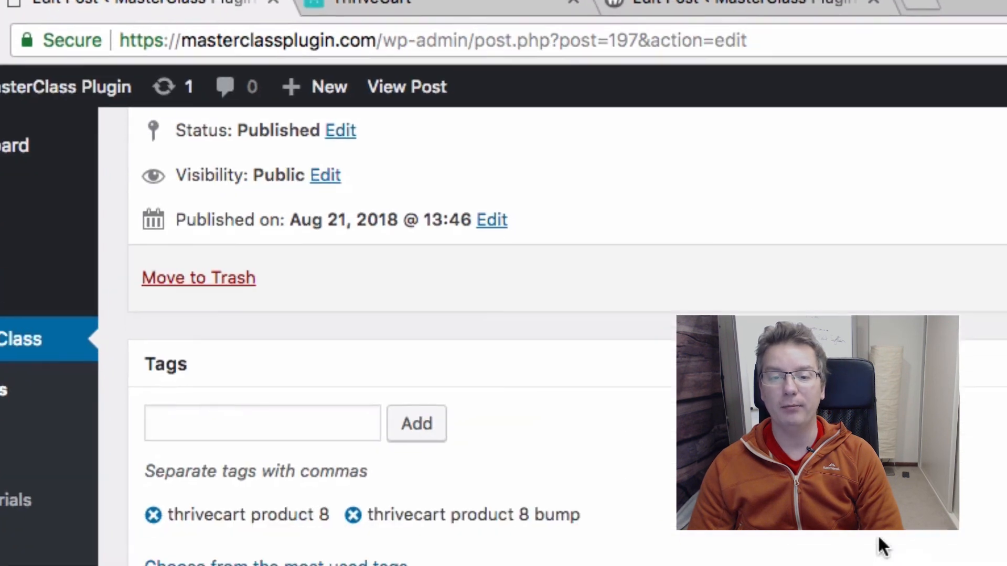
Reopen the post's API Enrollment settings and go to the ThriveCart Product Link Tag Helper
scroll(583, 310, down, 6)
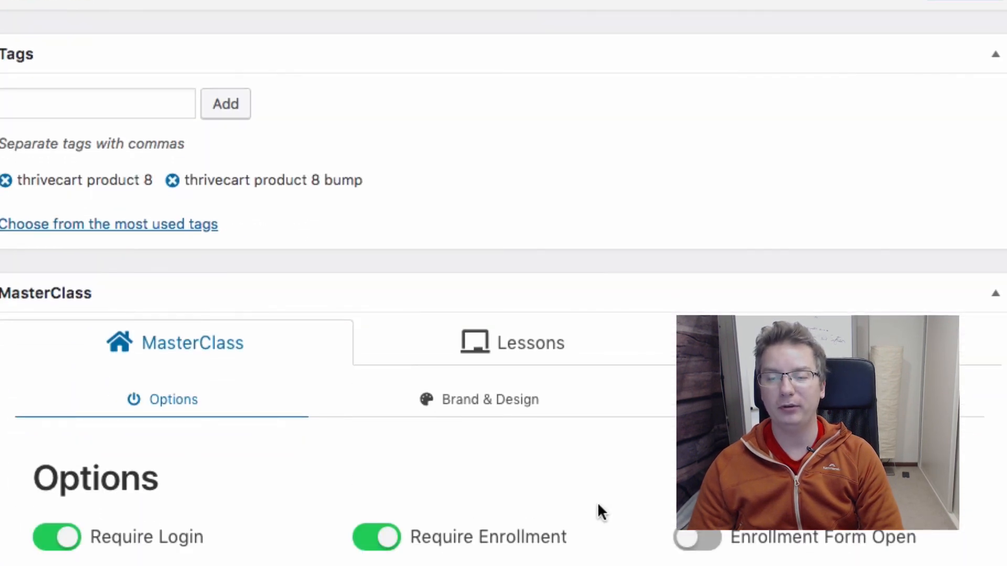
scroll(603, 504, down, 3)
click(847, 254)
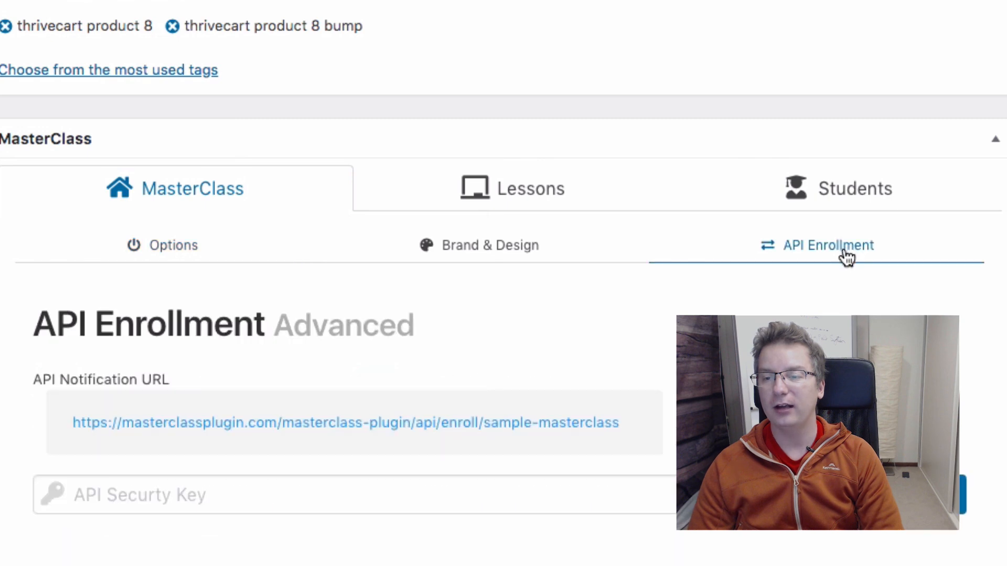
scroll(845, 280, down, 15)
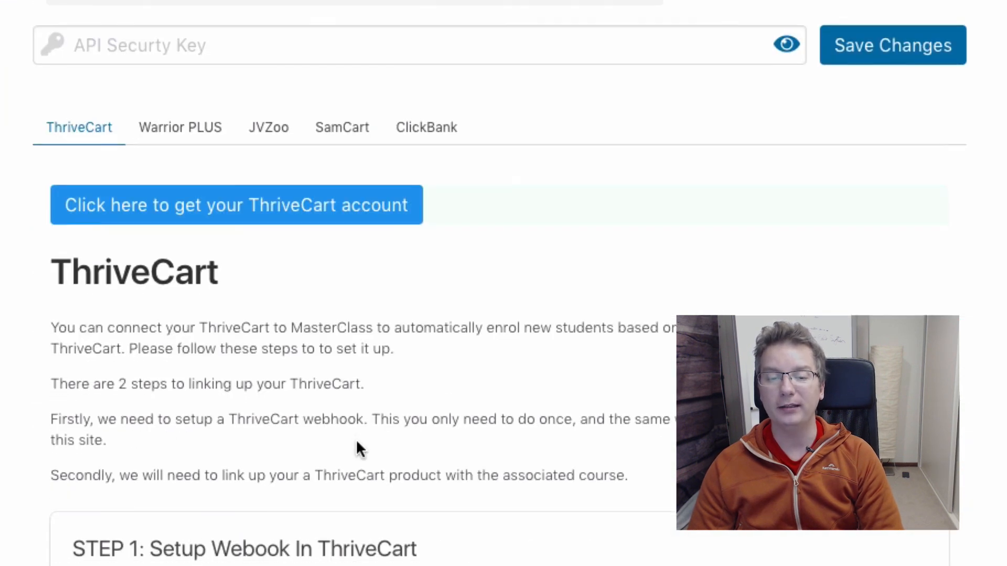
scroll(347, 443, down, 10)
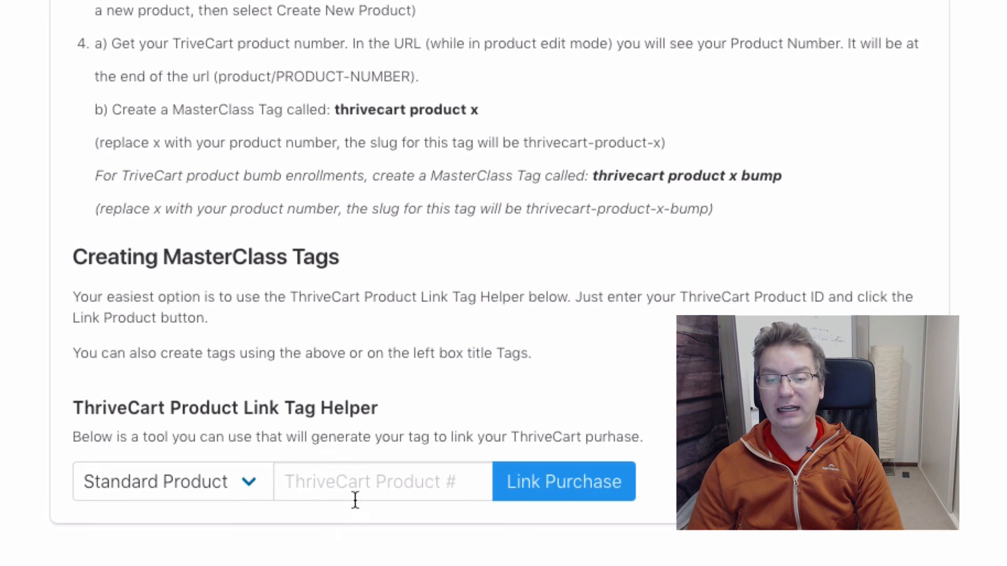
Link the Funnel Upsell purchase for ThriveCart upsell 2 in the Product Link Tag Helper and review the reloaded post
click(184, 485)
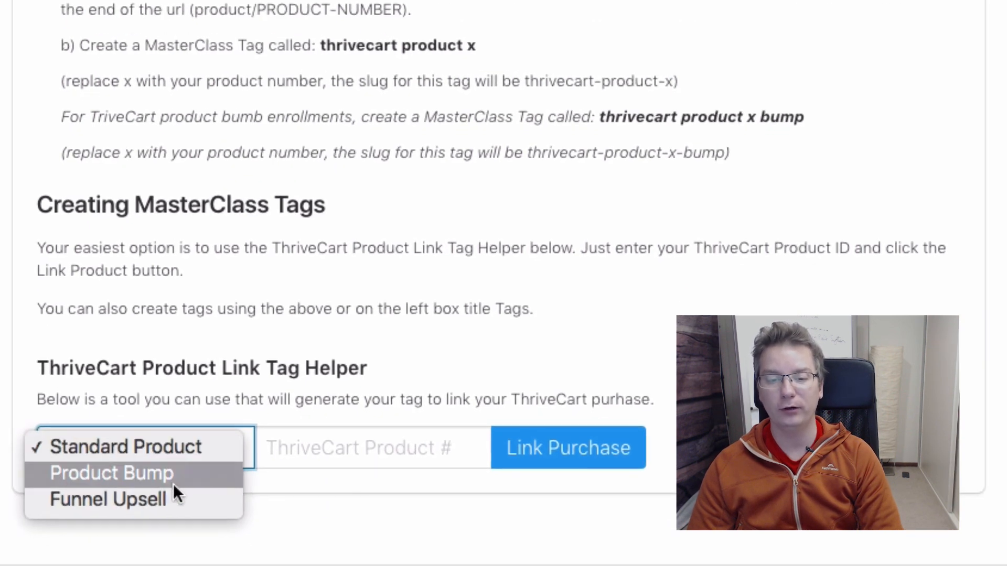
click(174, 499)
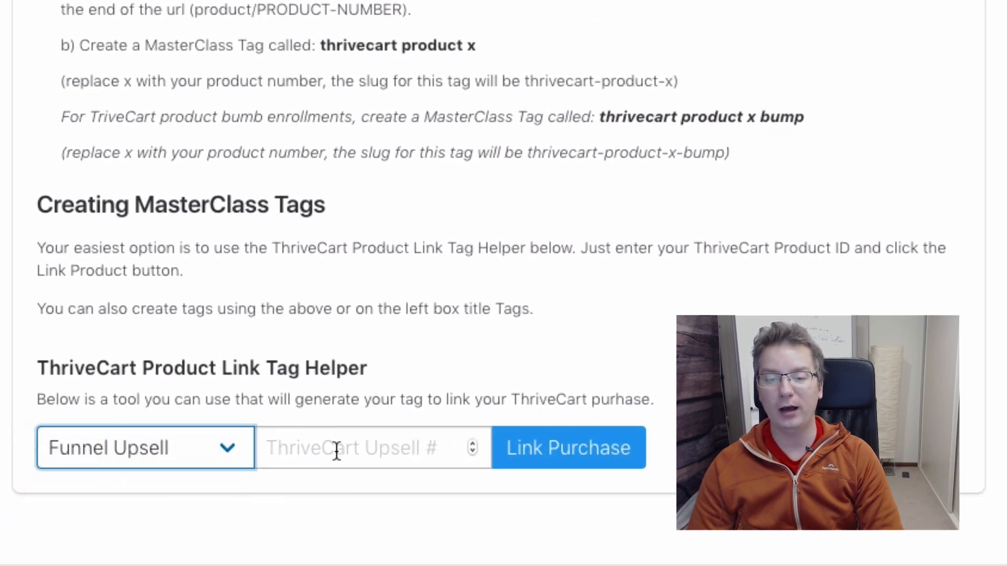
click(349, 456)
text(2)
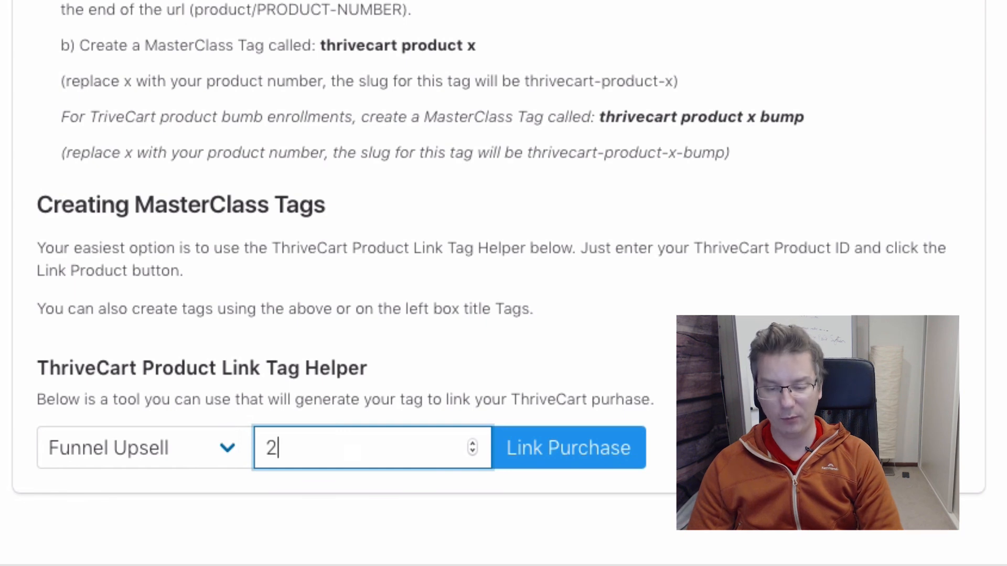
click(584, 459)
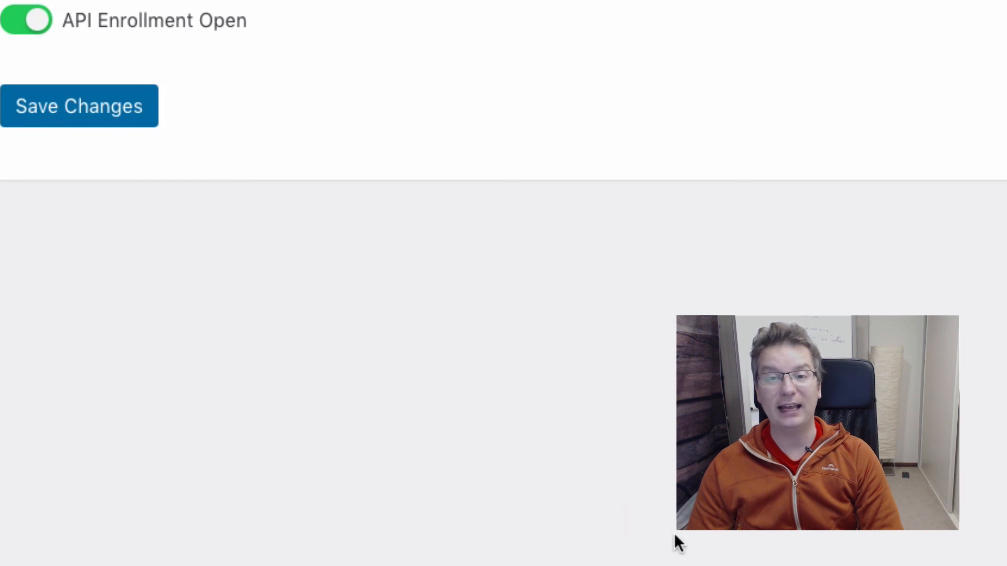
scroll(656, 528, up, 5)
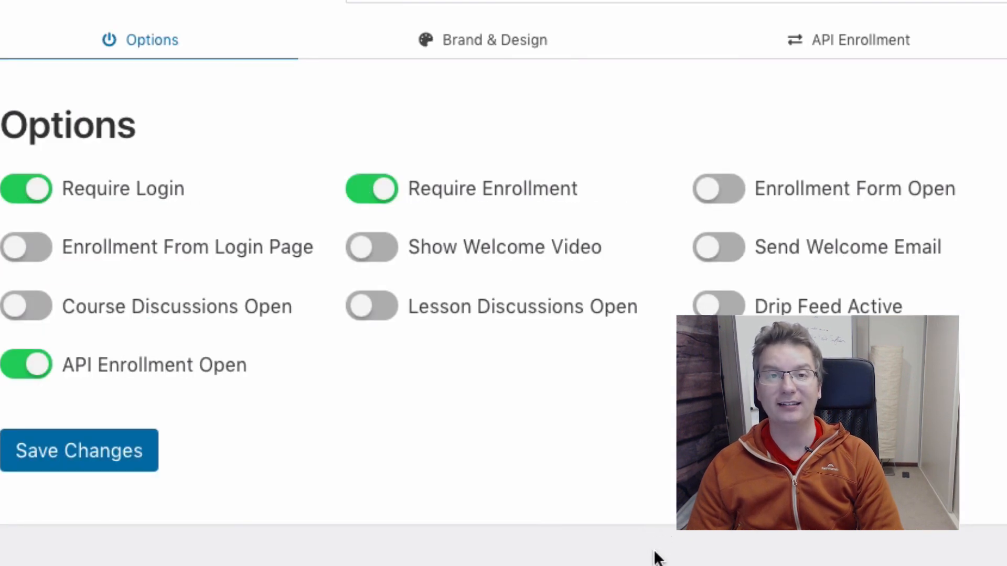